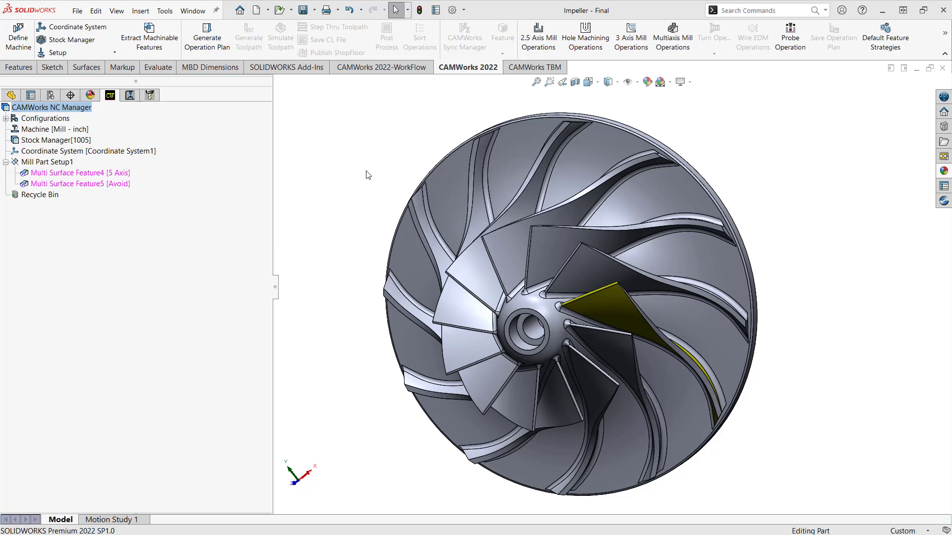
Highlight the 5-axis feature and avoid feature faces on the impeller to check coverage.
left_click(105, 174)
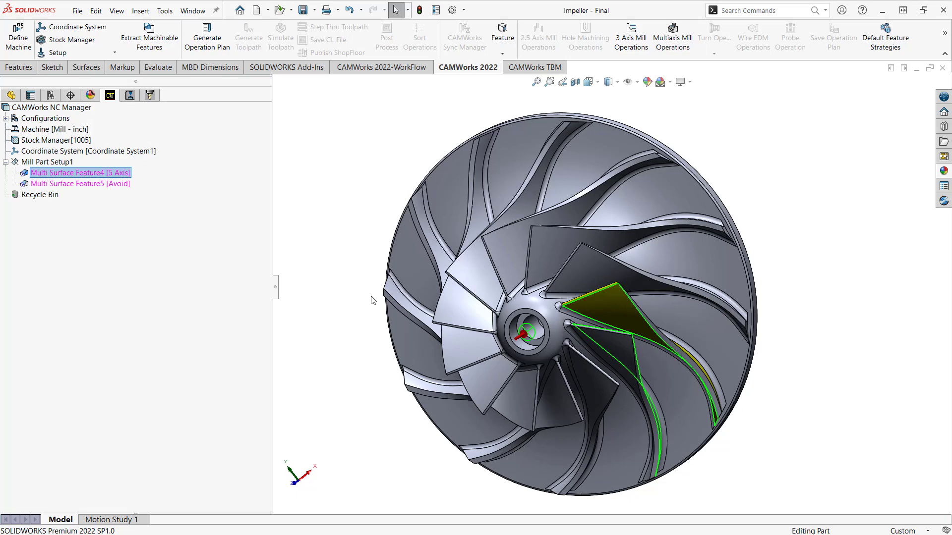
scroll(583, 365, "down", 4)
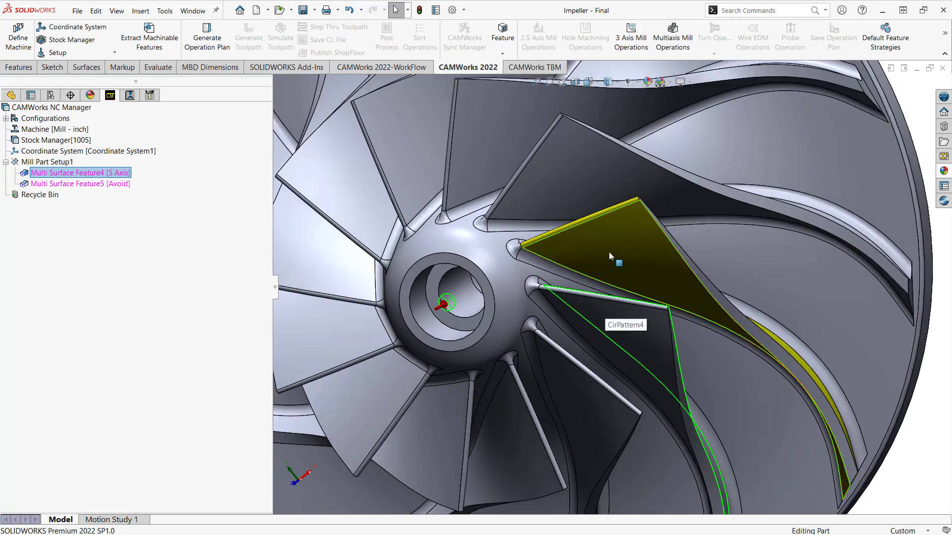
mouse_move(609, 257)
middle_mouse_down()
mouse_move(636, 331)
mouse_move(649, 292)
middle_mouse_up()
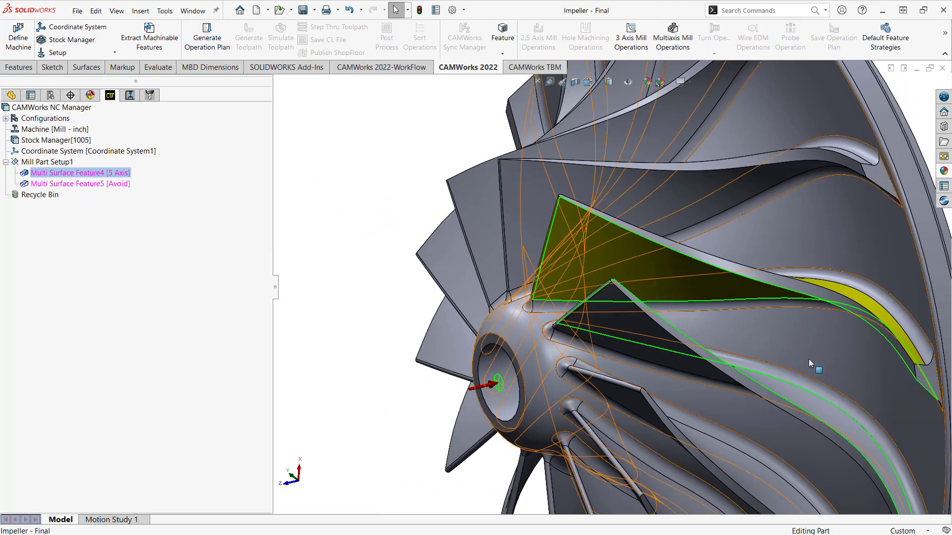
scroll(358, 324, "down", 2)
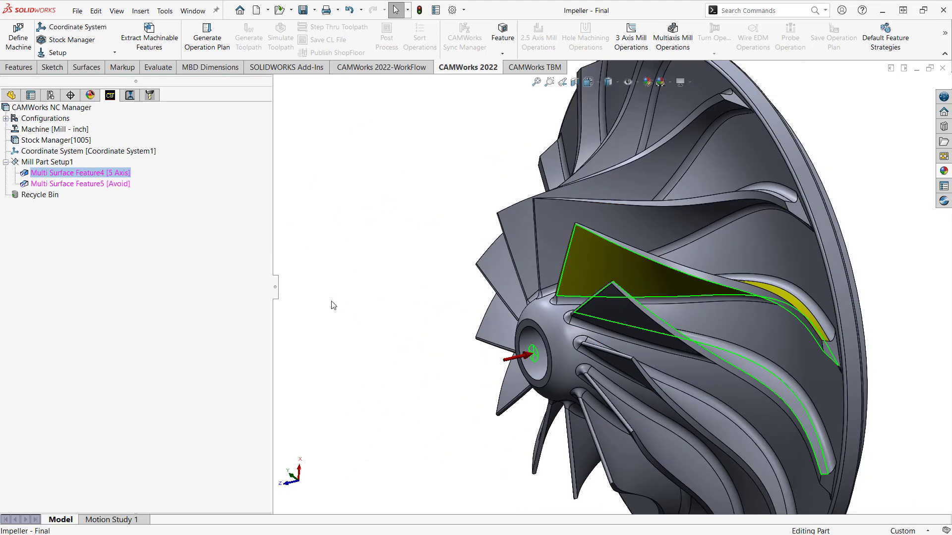
scroll(339, 305, "down", 1)
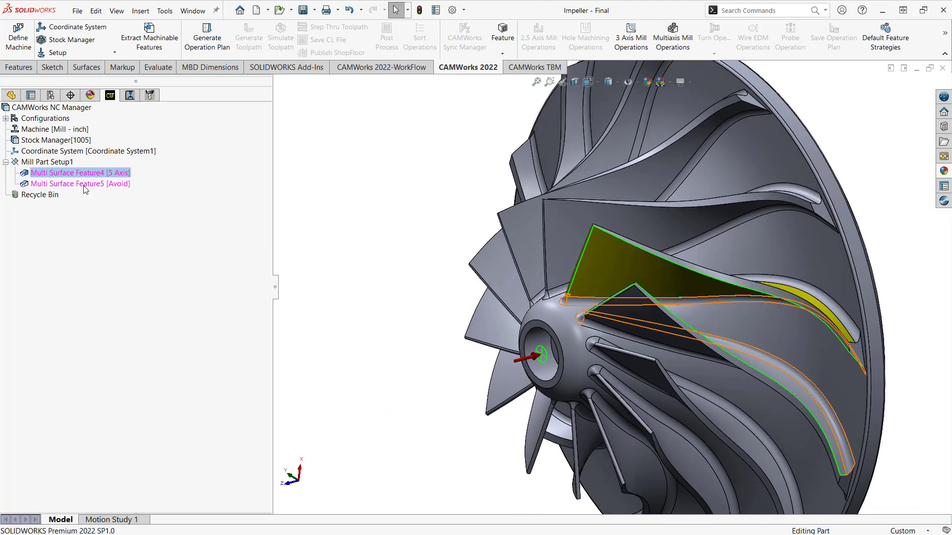
left_click(81, 184)
mouse_move(521, 335)
middle_mouse_down()
mouse_move(608, 314)
mouse_move(565, 298)
middle_mouse_up()
scroll(556, 274, "up", 3)
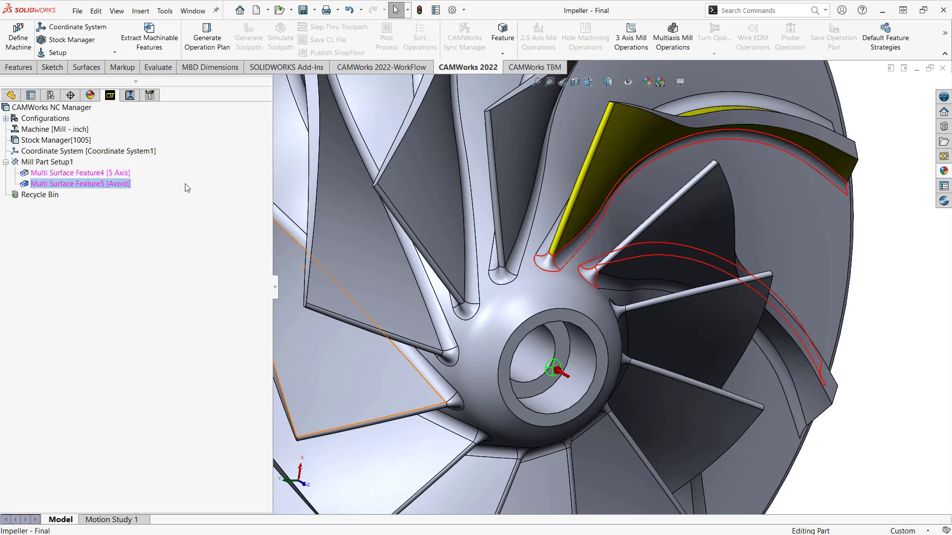
Generate the operation plan and bring up Multiaxis Mill1's operation parameters.
left_click(207, 40)
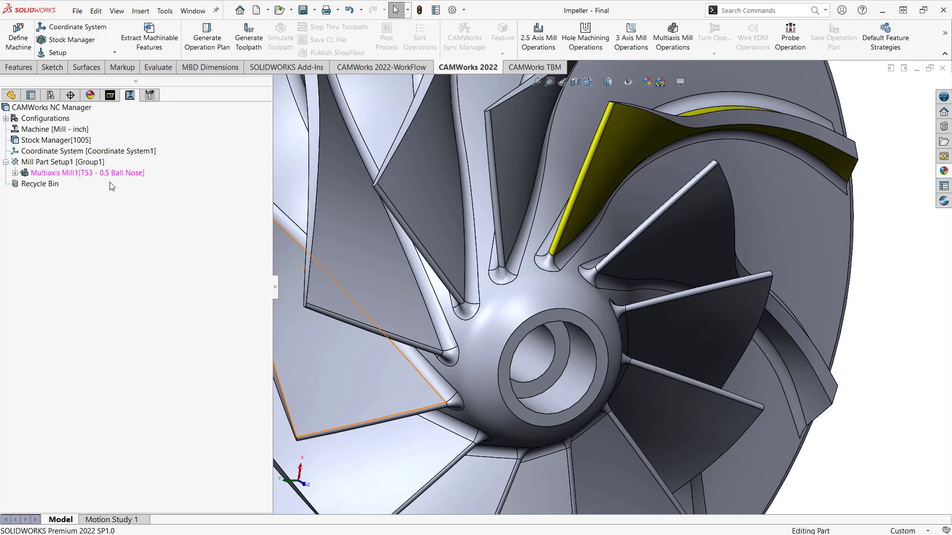
mouse_move(88, 172)
left_click(95, 173)
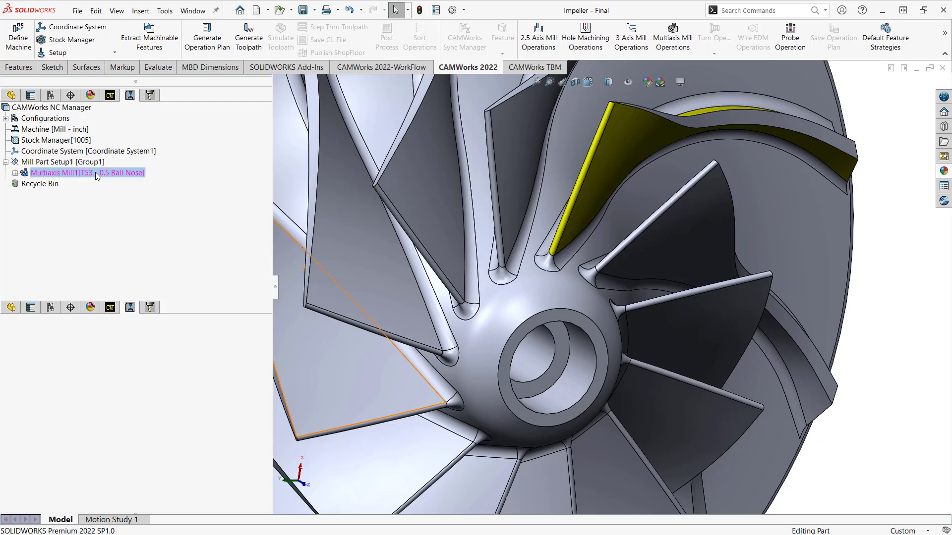
double_click(95, 172)
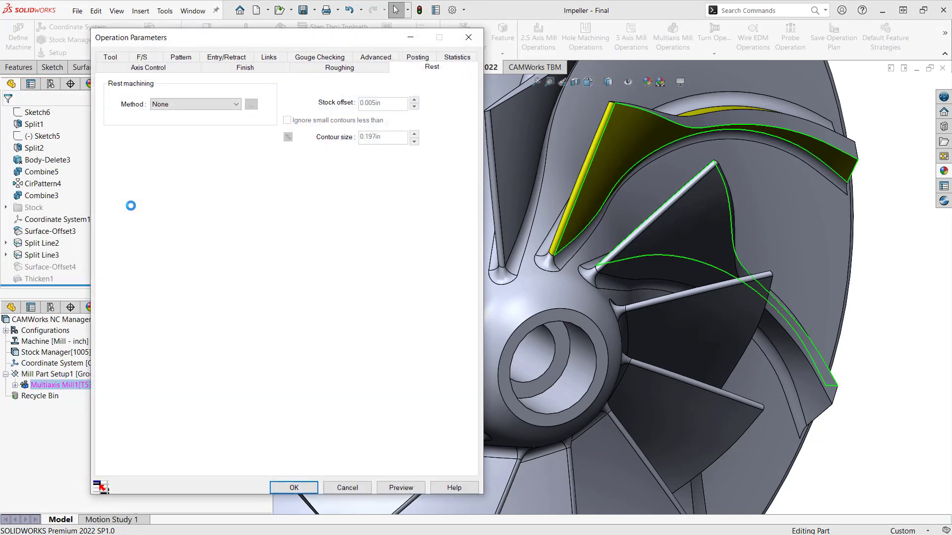
Assign tool 55, the 1/4 in hog nose, from the tool crib and replace its holder too.
left_click(110, 67)
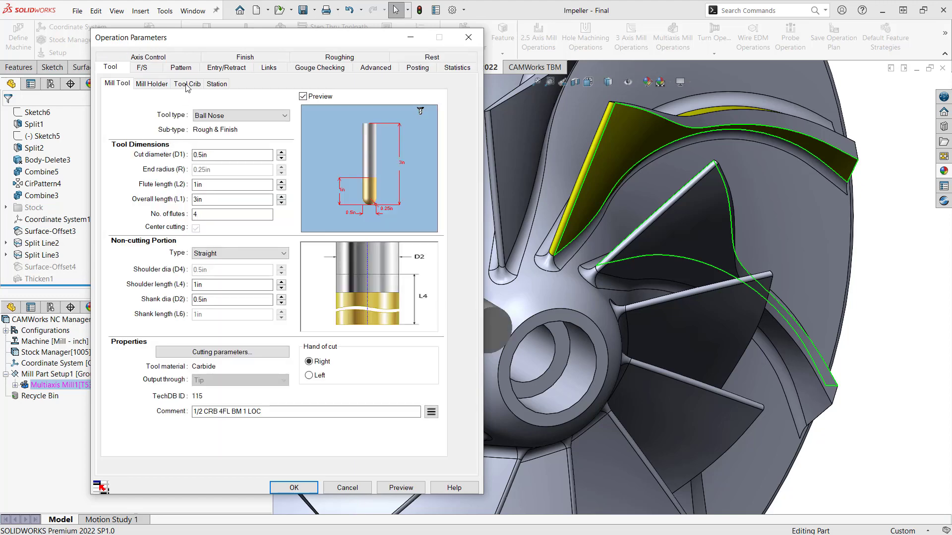
left_click(187, 84)
scroll(281, 195, "down", 5)
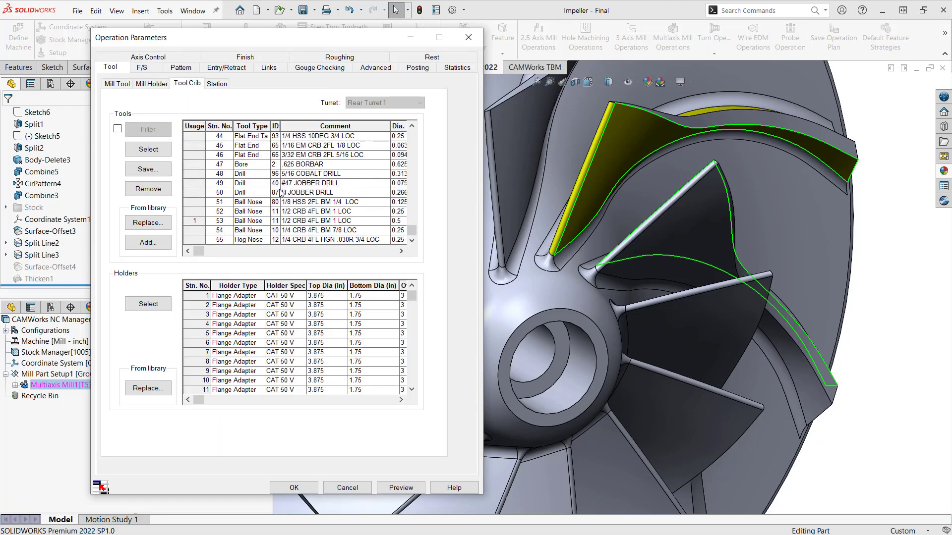
left_click(296, 240)
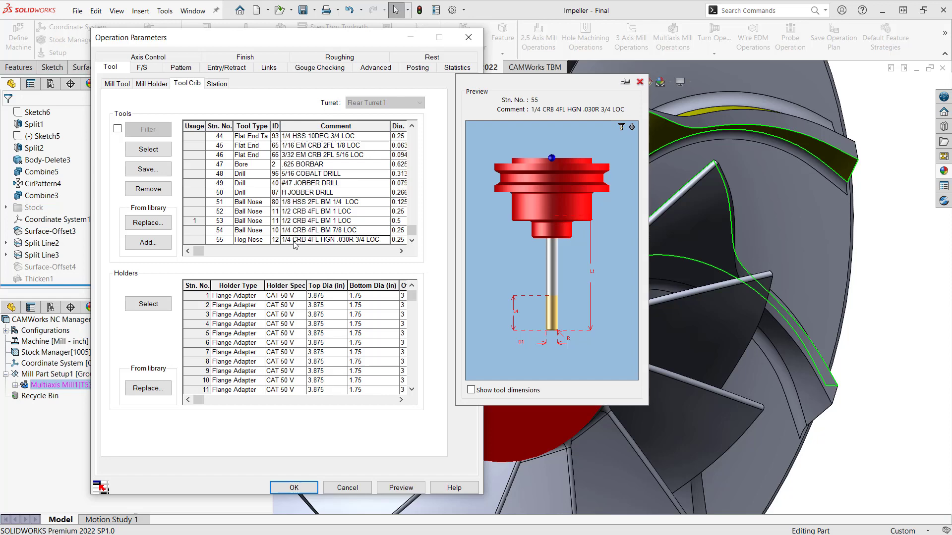
left_click(148, 148)
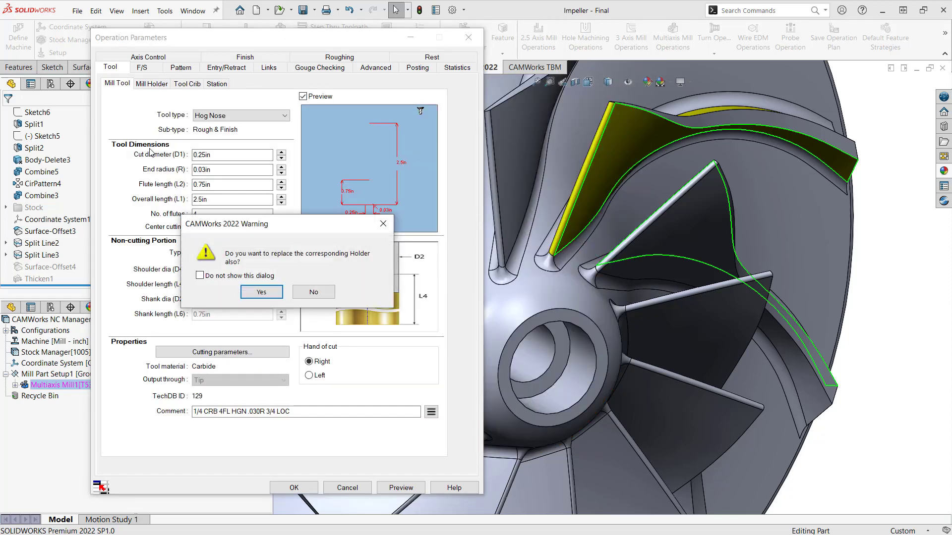
left_click(261, 293)
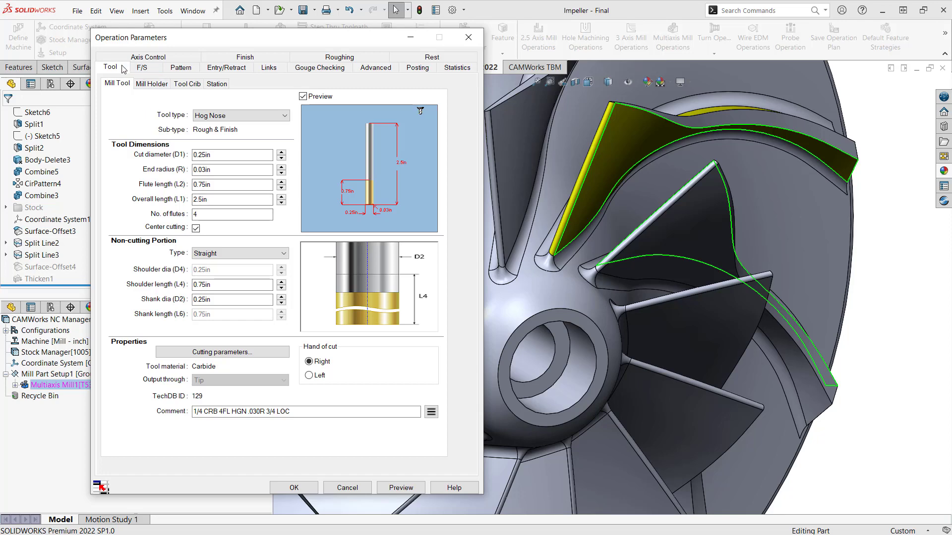
Set the toolpath pattern type to Offset From Surface.
left_click(180, 68)
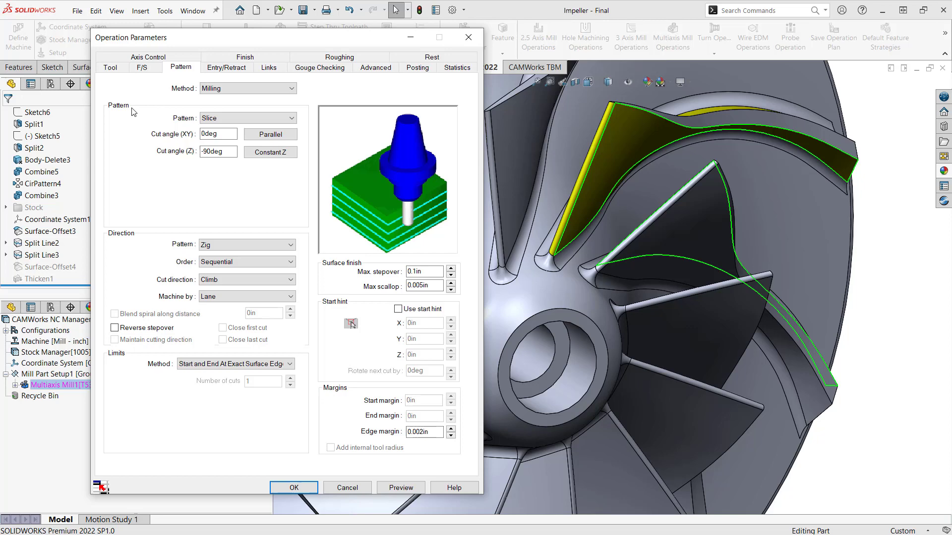
left_click(246, 118)
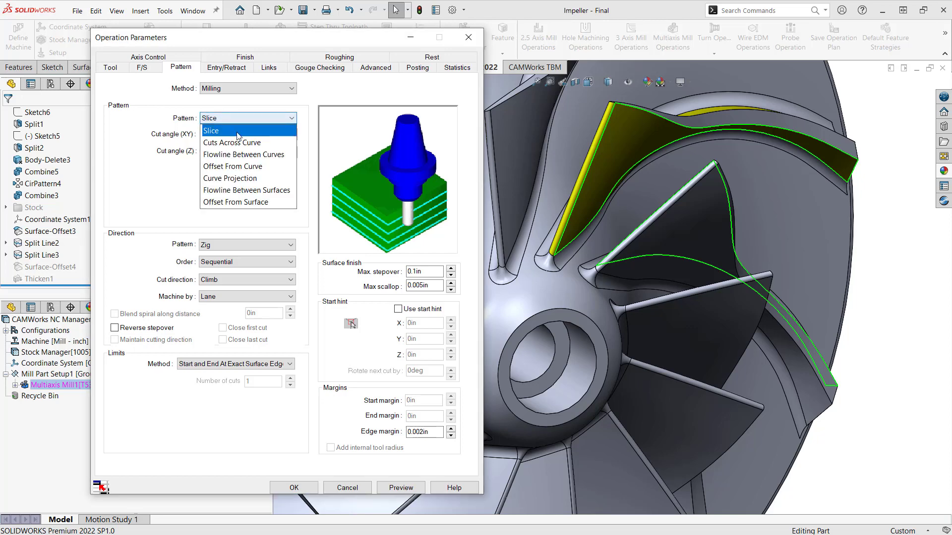
left_click(236, 202)
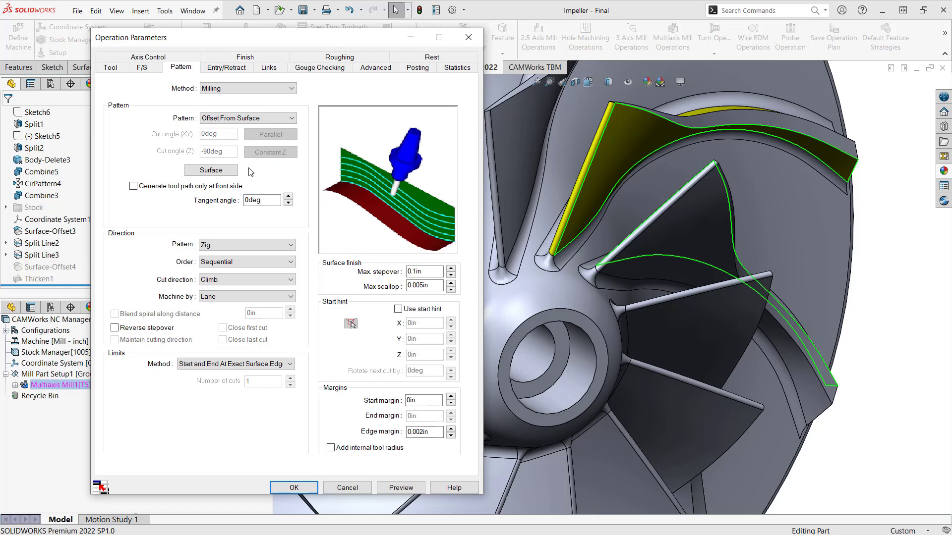
Offset from the Multi Surface Feature5 [Avoid] surfaces and limit the pattern By Number of Cuts.
left_click(211, 170)
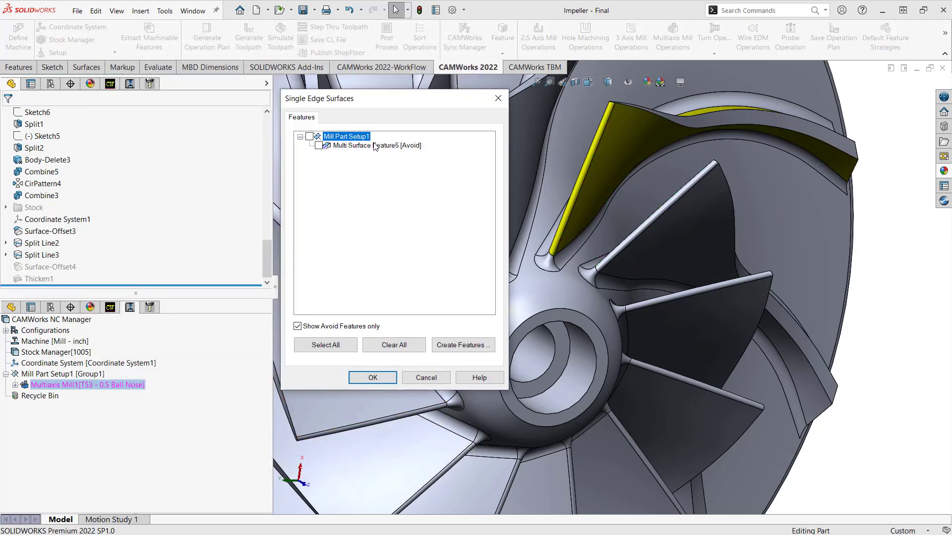
left_click(376, 145)
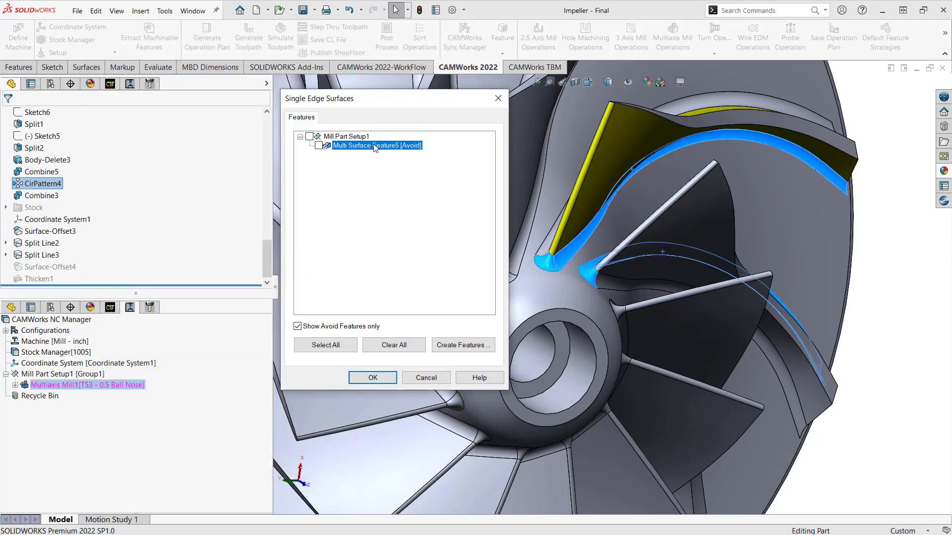
left_click(319, 146)
left_click(364, 381)
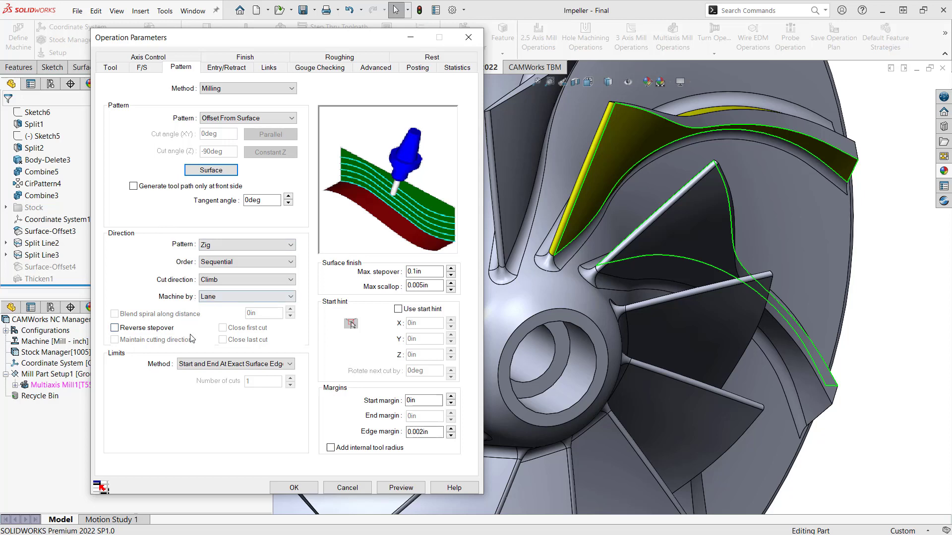
left_click(257, 364)
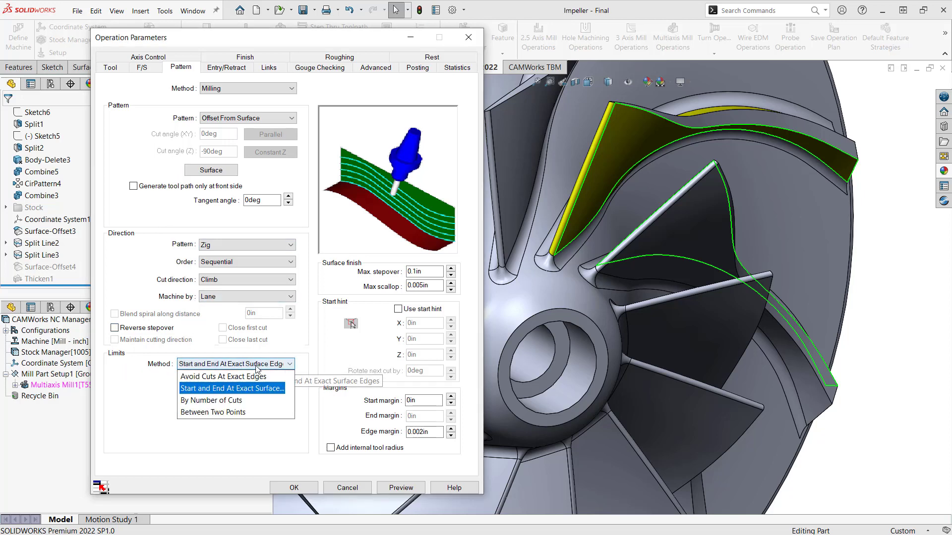
left_click(220, 402)
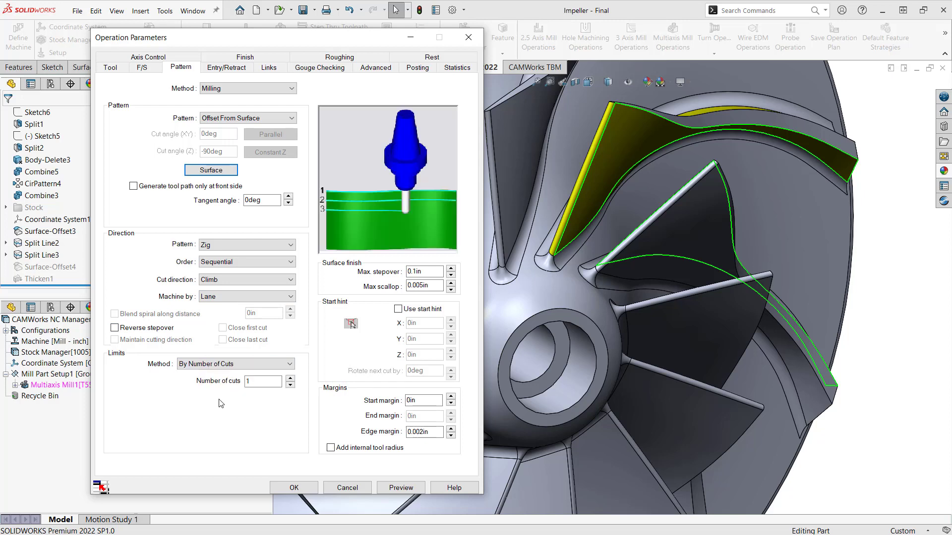
Set entry/retract clearance to a cylinder about Z with a 5.5 radius.
left_click(226, 68)
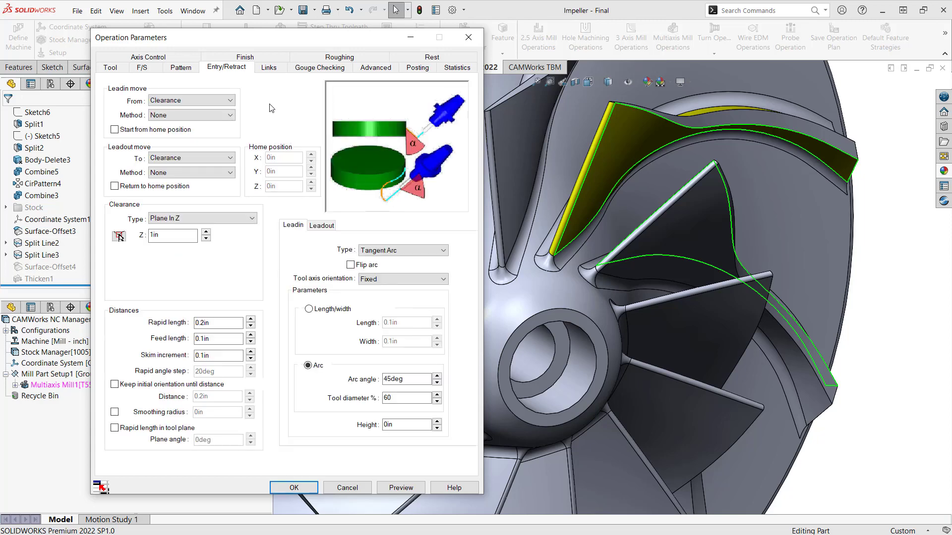
scroll(629, 305, "down", 5)
scroll(626, 304, "down", 3)
middle_click_drag(627, 305, 595, 301)
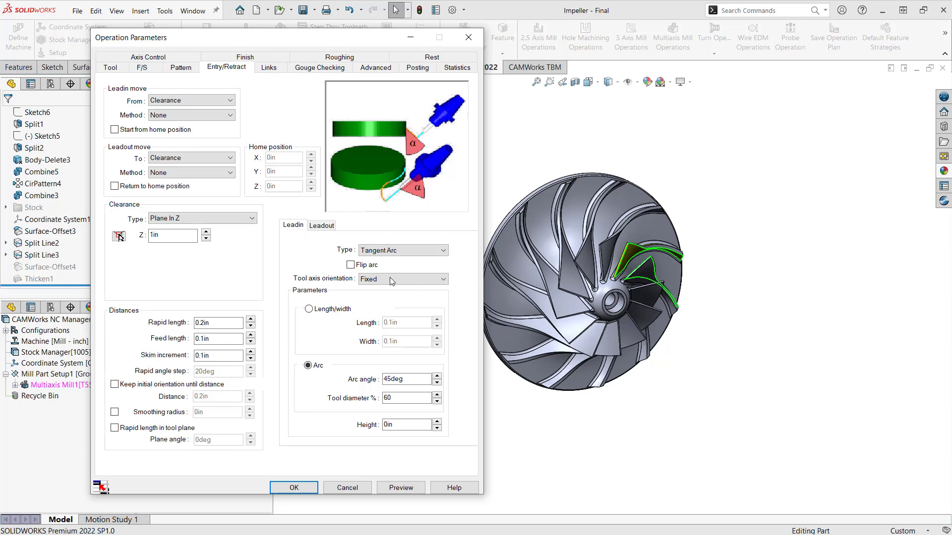
left_click(238, 218)
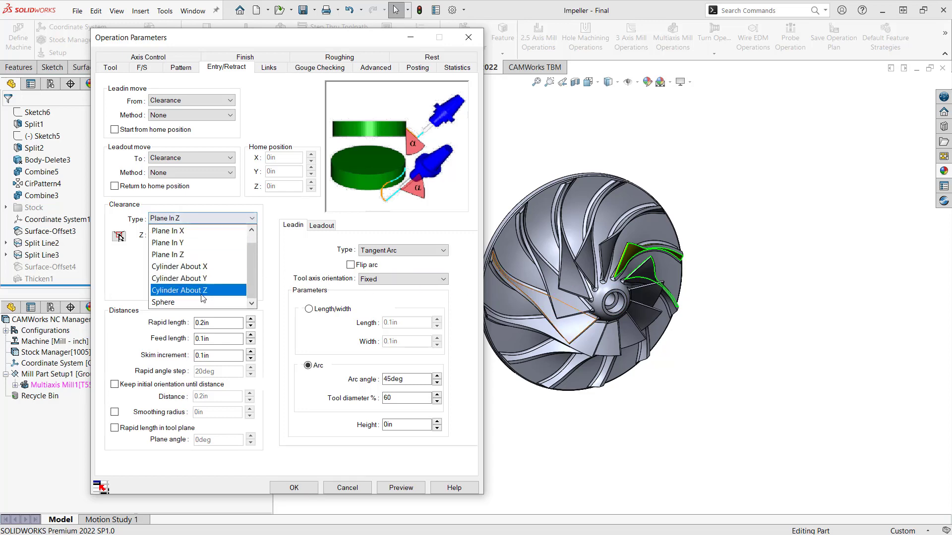
left_click(179, 290)
left_click(171, 235)
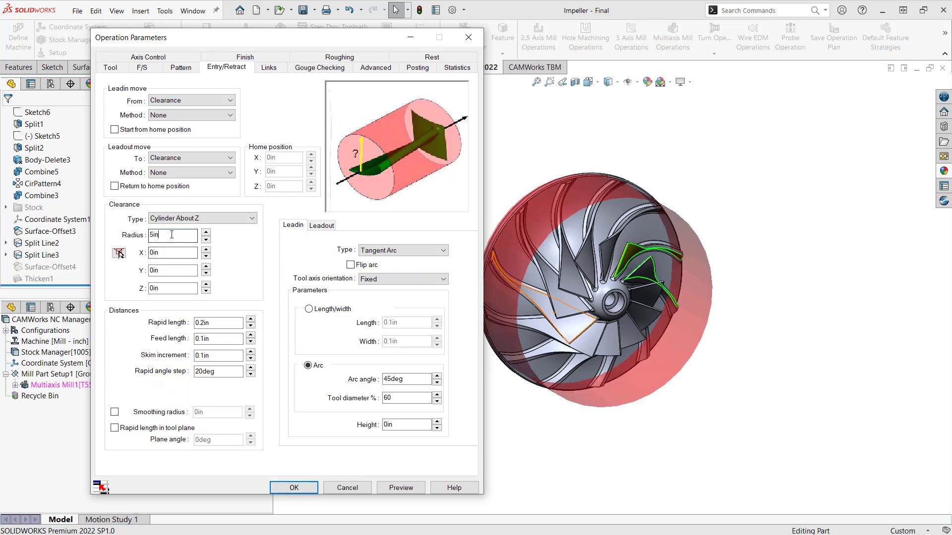
left_click_drag(171, 235, 132, 238)
type("5.5")
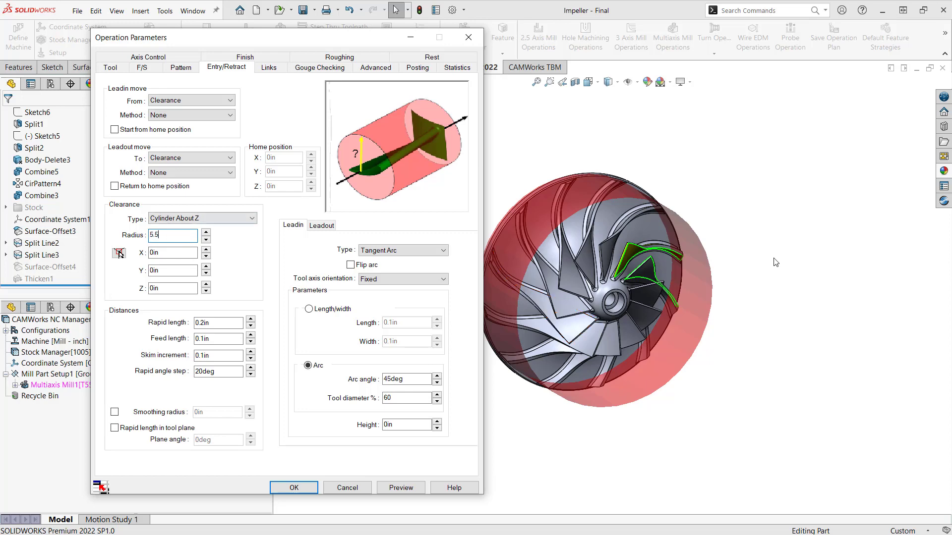
middle_click_drag(669, 298, 717, 281)
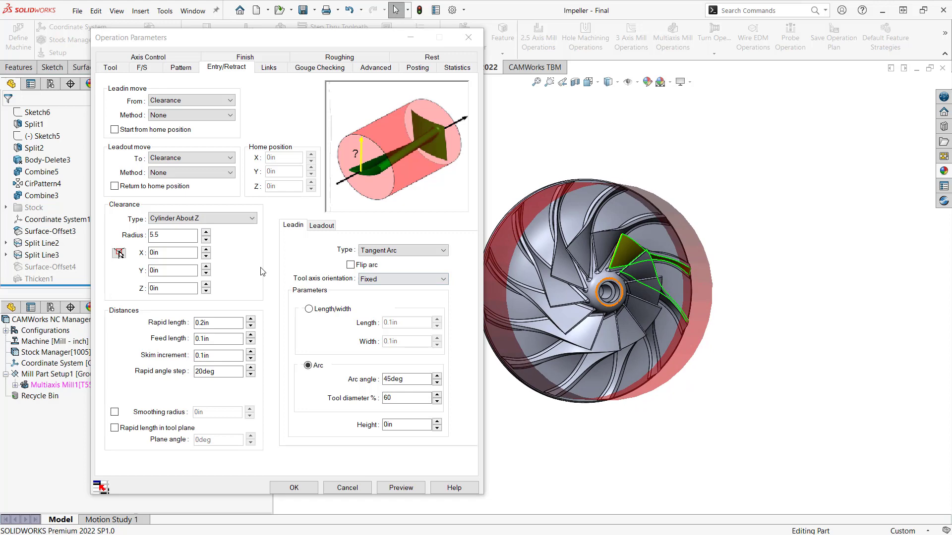
left_click(173, 252)
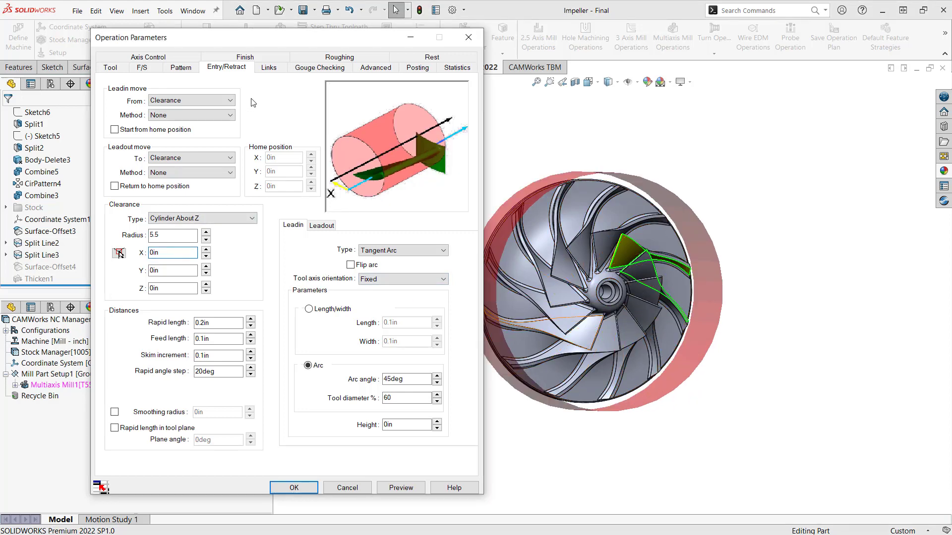
Review Links and Gouge Checking, set Axis Control side tilt angle to 90, and preview the toolpath.
left_click(270, 68)
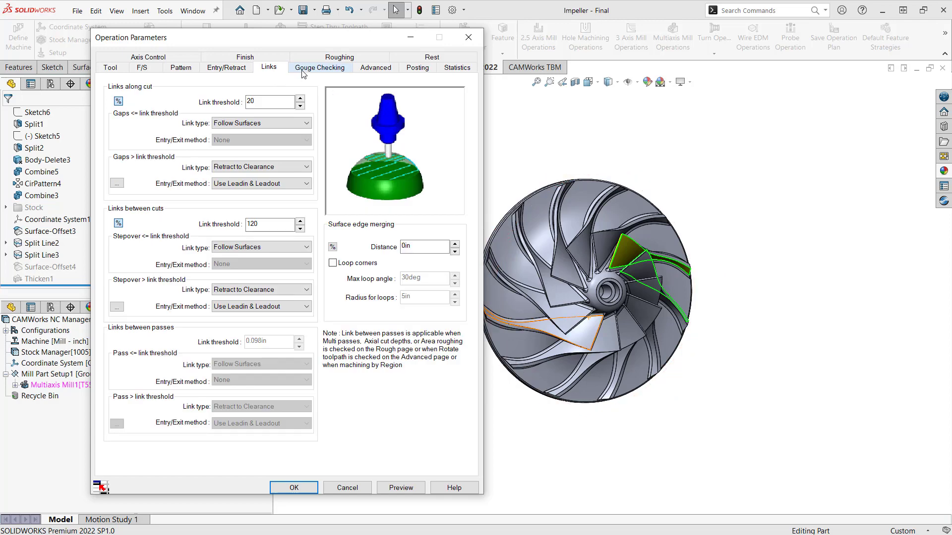
left_click(319, 68)
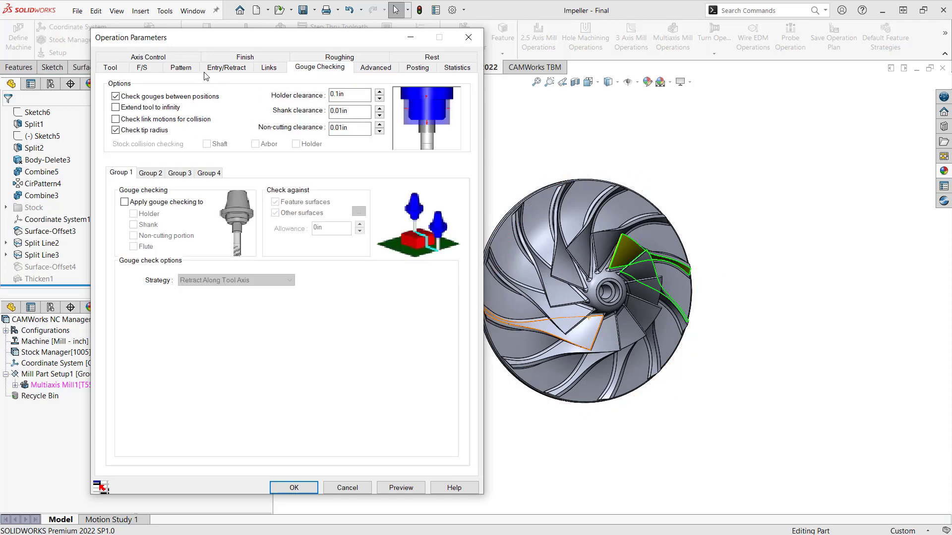
left_click(180, 68)
left_click(148, 58)
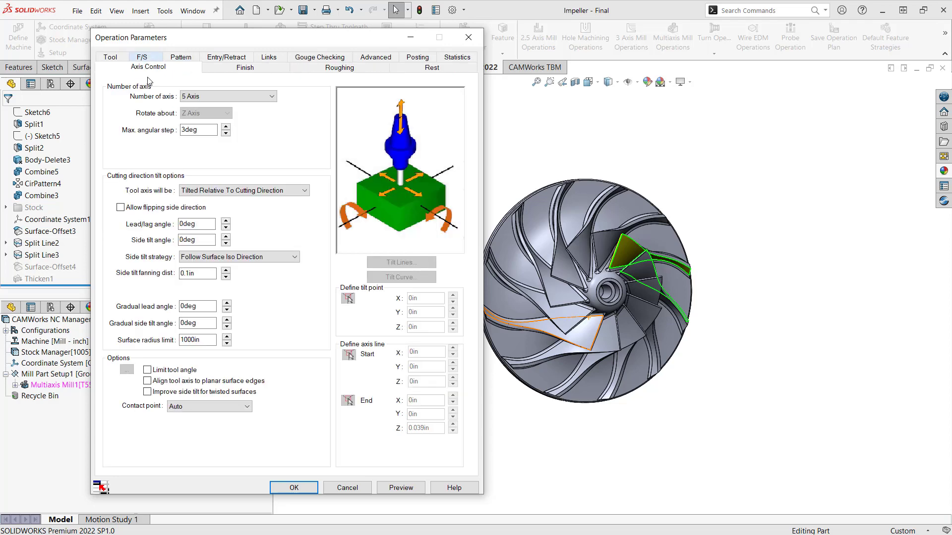
double_click(193, 239)
type("90")
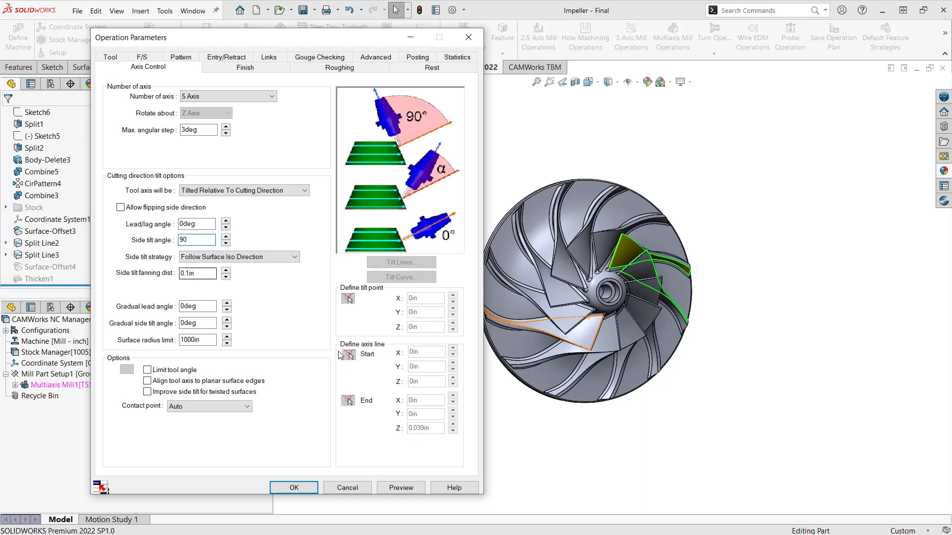
left_click(401, 487)
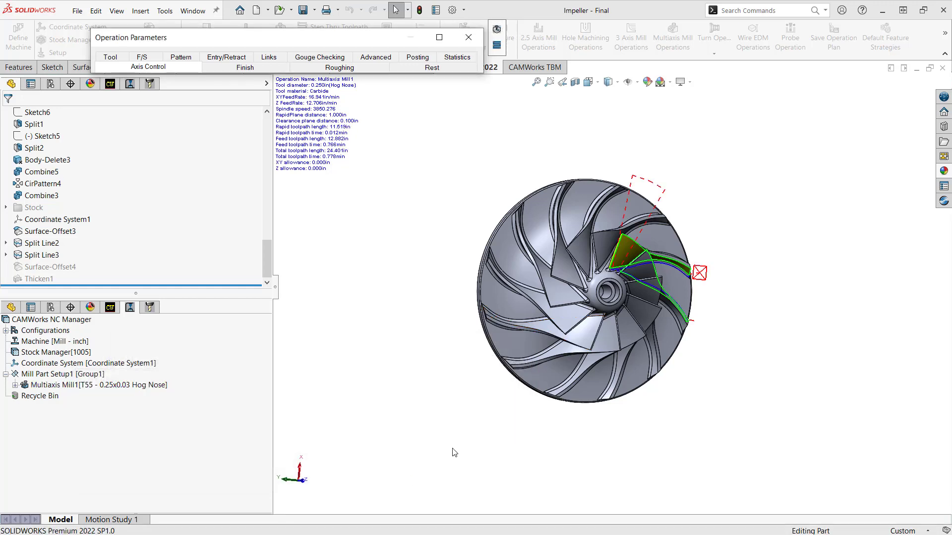
scroll(714, 298, "down", 4)
scroll(670, 291, "down", 4)
Orbit the impeller to inspect the previewed toolpath along the vane.
mouse_move(631, 283)
middle_mouse_down()
mouse_move(647, 358)
mouse_move(555, 243)
mouse_move(603, 286)
mouse_move(625, 326)
middle_mouse_up()
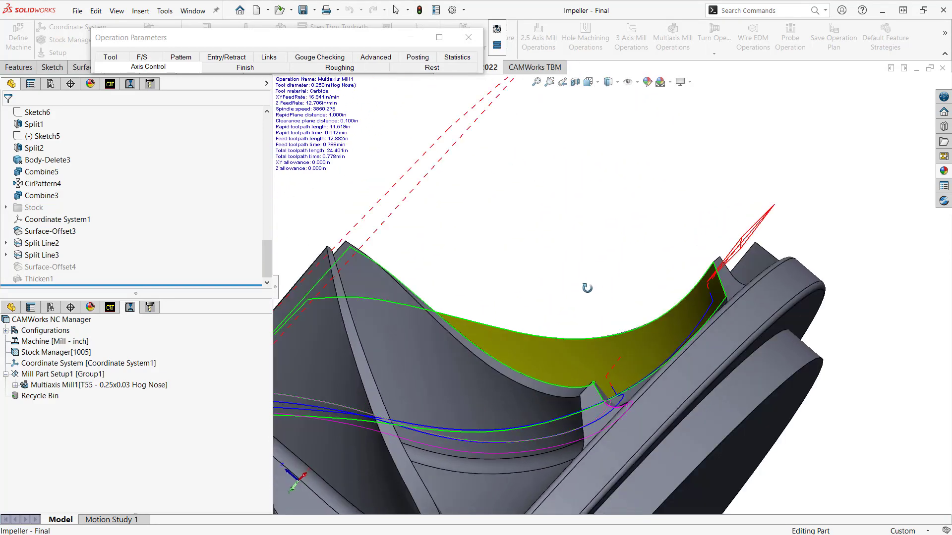
scroll(625, 325, "down", 3)
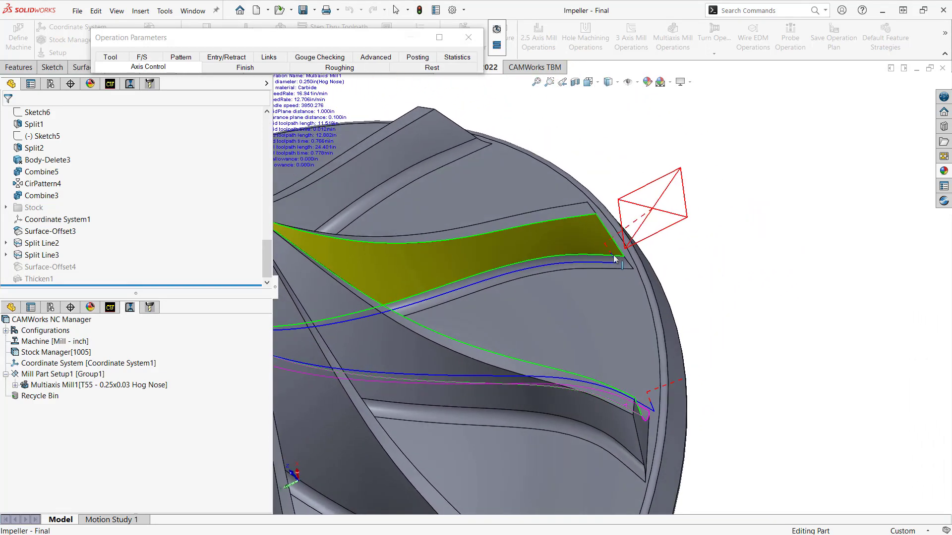
mouse_move(612, 322)
middle_mouse_down()
mouse_move(547, 308)
mouse_move(550, 341)
middle_mouse_up()
scroll(556, 302, "up", 4)
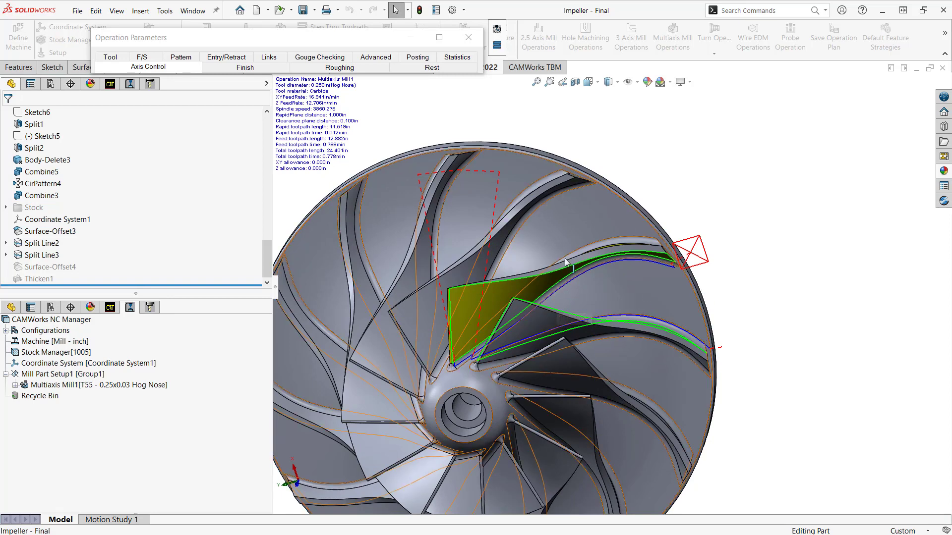
Restore the operation parameters, enable Area roughing on the Roughing tab and bring up its details.
double_click(291, 38)
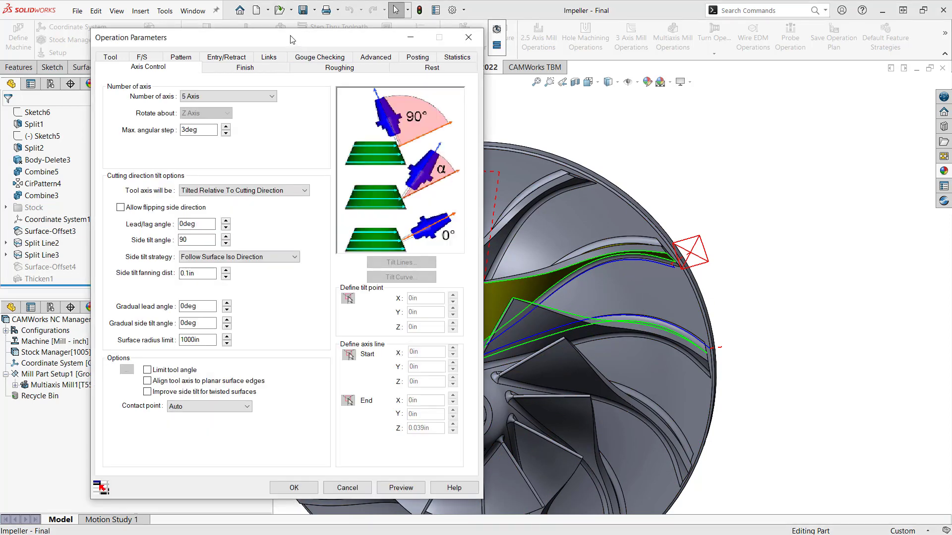
left_click(327, 68)
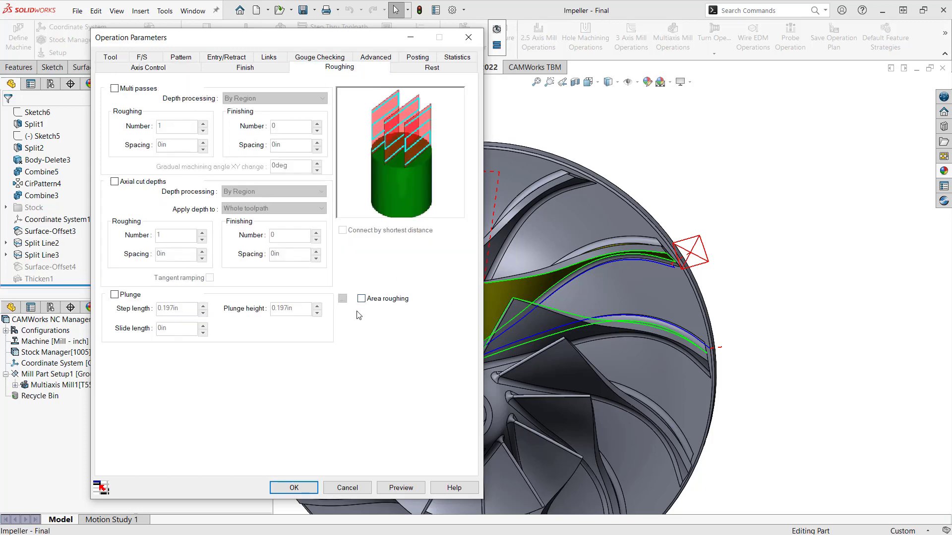
left_click(361, 299)
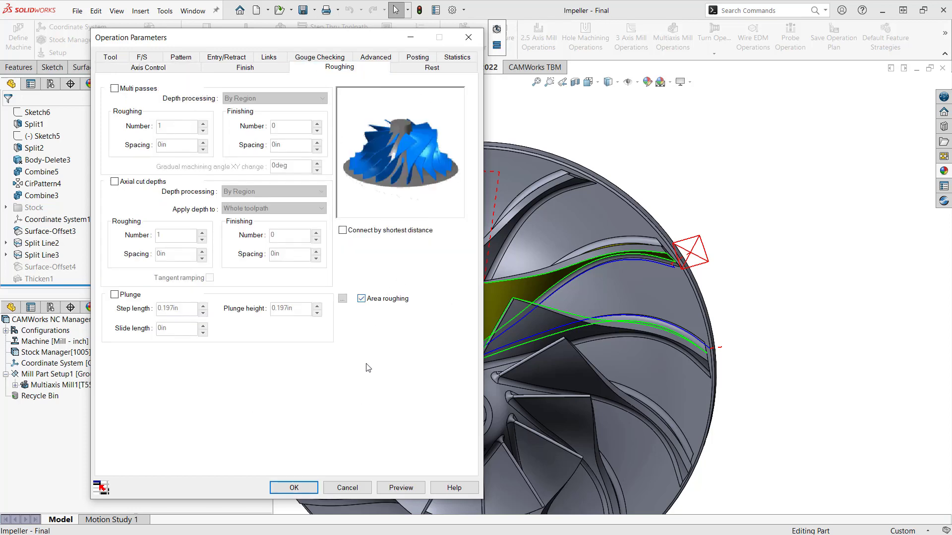
left_click(343, 300)
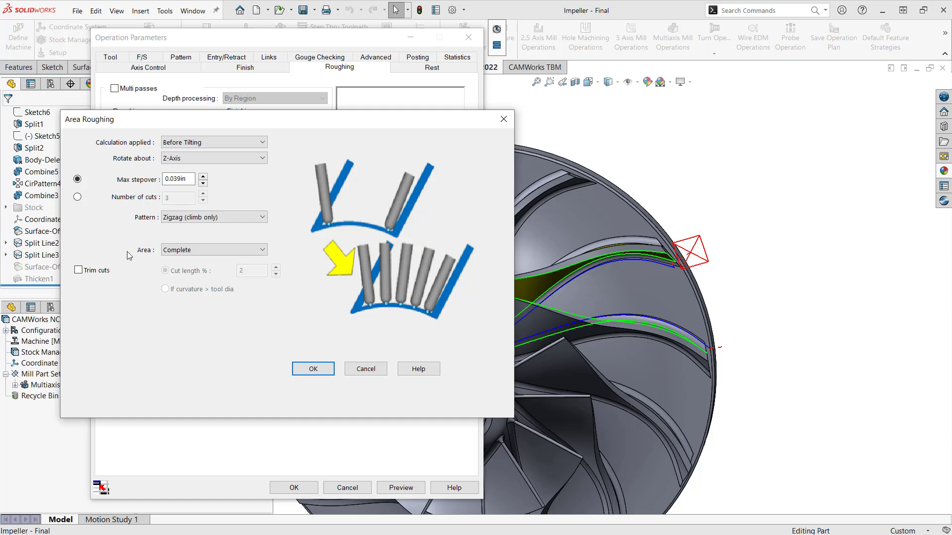
Calculate area roughing After Gouge Checking with a .1 in max stepover and accept.
left_click(255, 144)
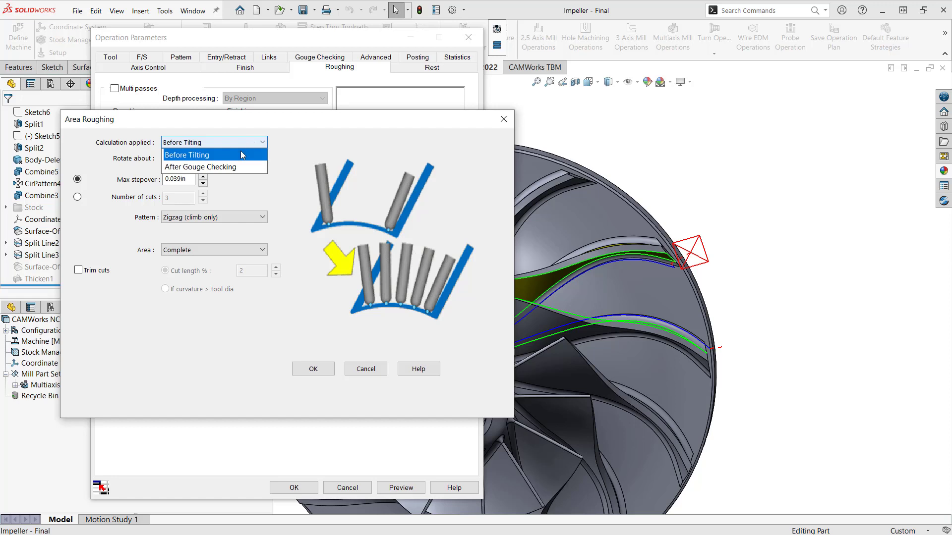
left_click(228, 167)
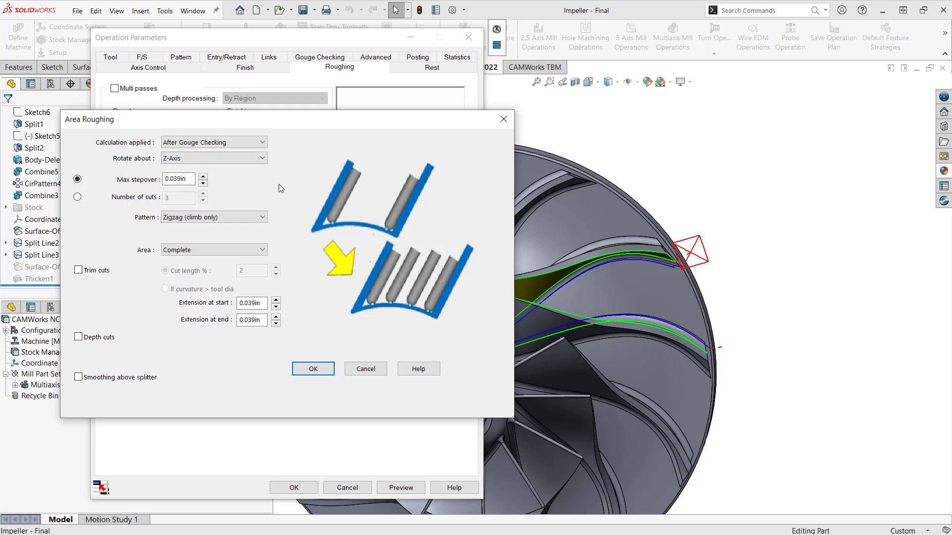
double_click(178, 180)
type(".1")
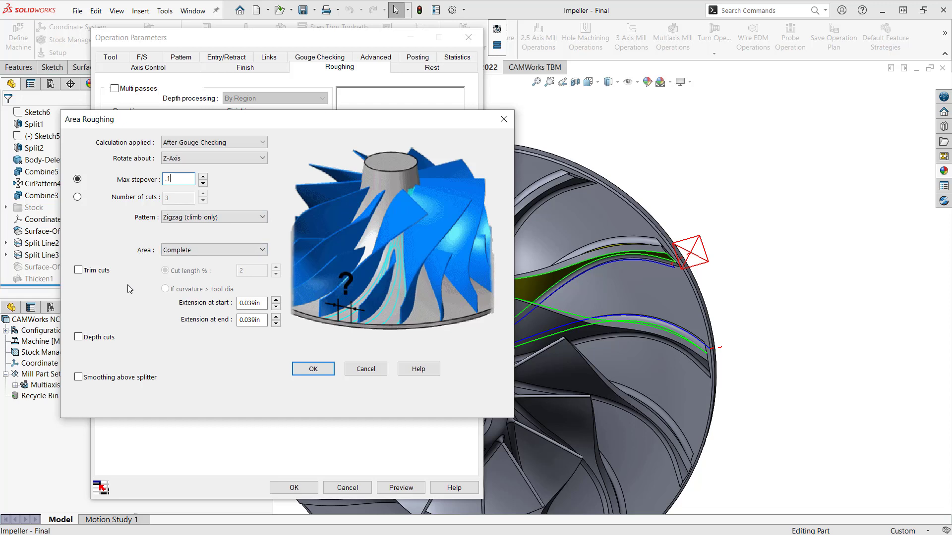
left_click(320, 371)
Regenerate the preview and inspect the area roughing cuts beside the vane from several angles.
left_click(400, 488)
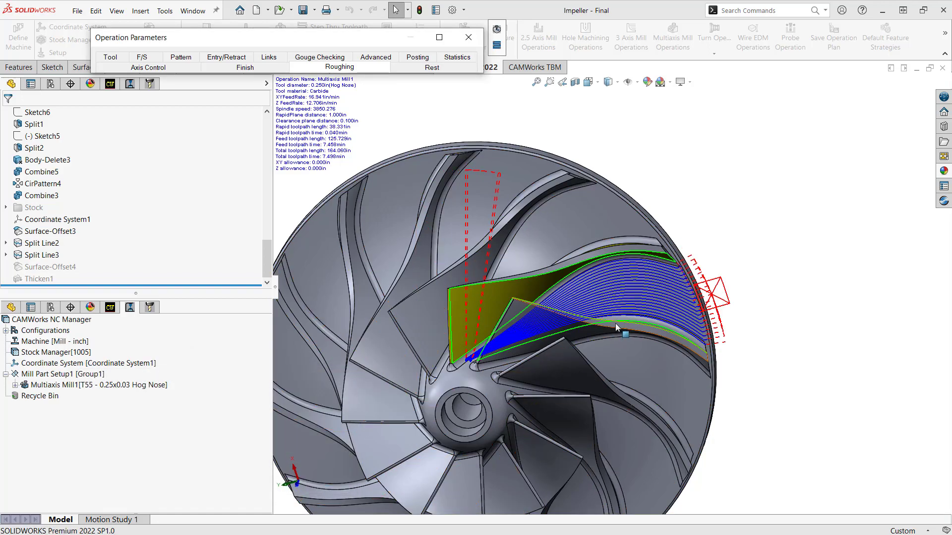
mouse_move(639, 296)
middle_mouse_down()
mouse_move(598, 226)
mouse_move(678, 293)
mouse_move(701, 262)
middle_mouse_up()
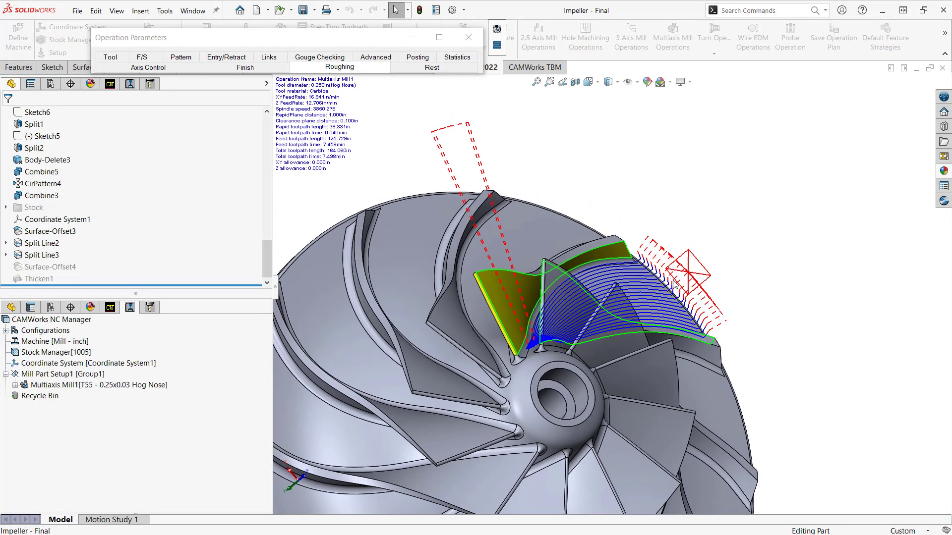
scroll(545, 322, "down", 3)
scroll(546, 322, "down", 2)
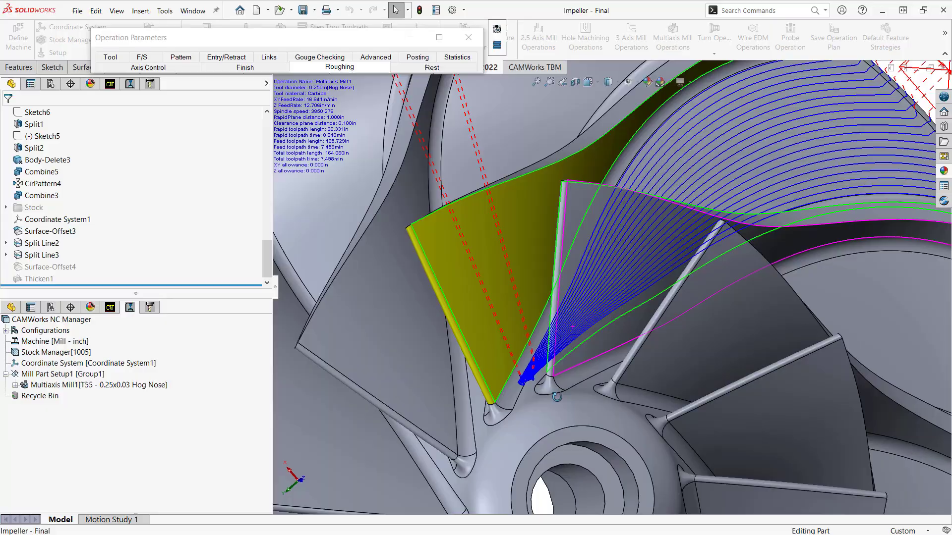
mouse_move(565, 319)
middle_mouse_down()
mouse_move(705, 252)
mouse_move(594, 195)
mouse_move(583, 269)
mouse_move(679, 227)
mouse_move(641, 251)
mouse_move(580, 246)
middle_mouse_up()
scroll(706, 252, "up", 3)
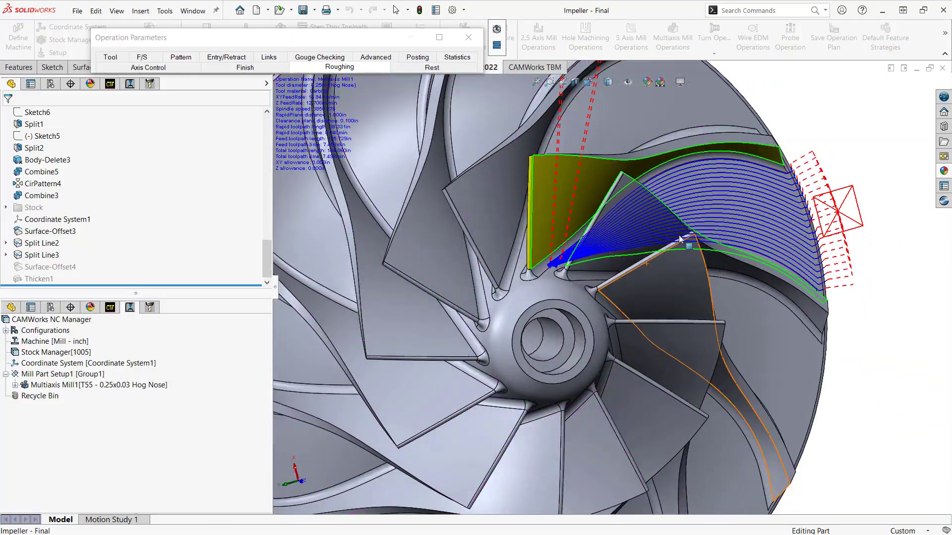
scroll(543, 229, "up", 4)
scroll(544, 230, "down", 2)
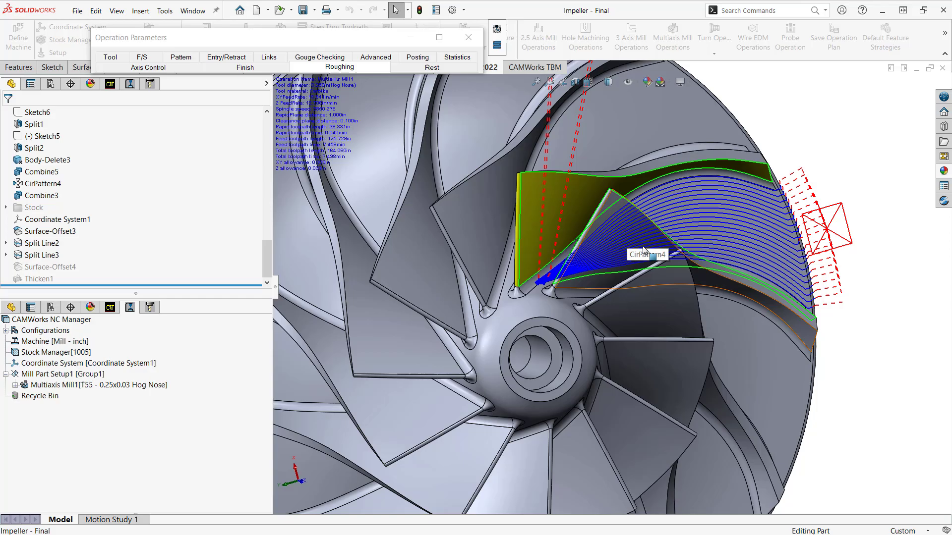
middle_click_drag(628, 238, 722, 271)
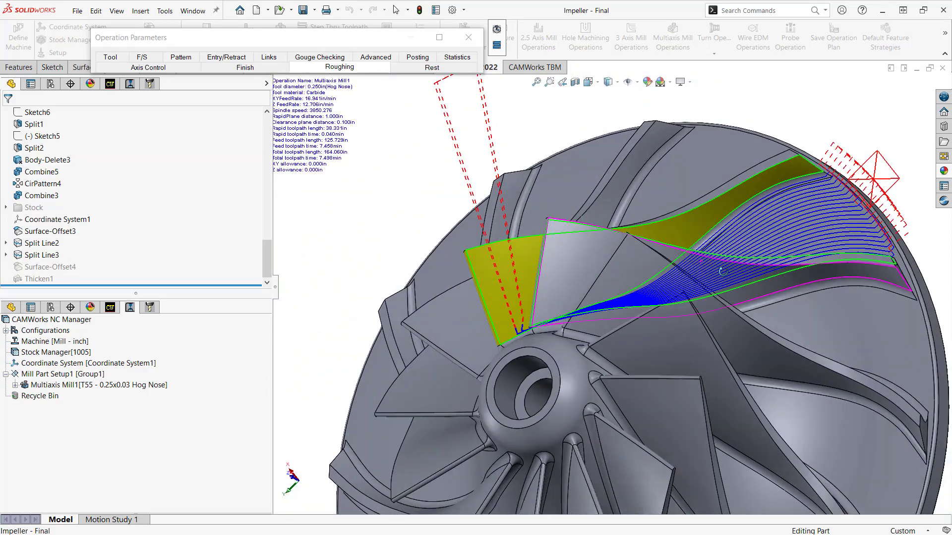
left_click(721, 272)
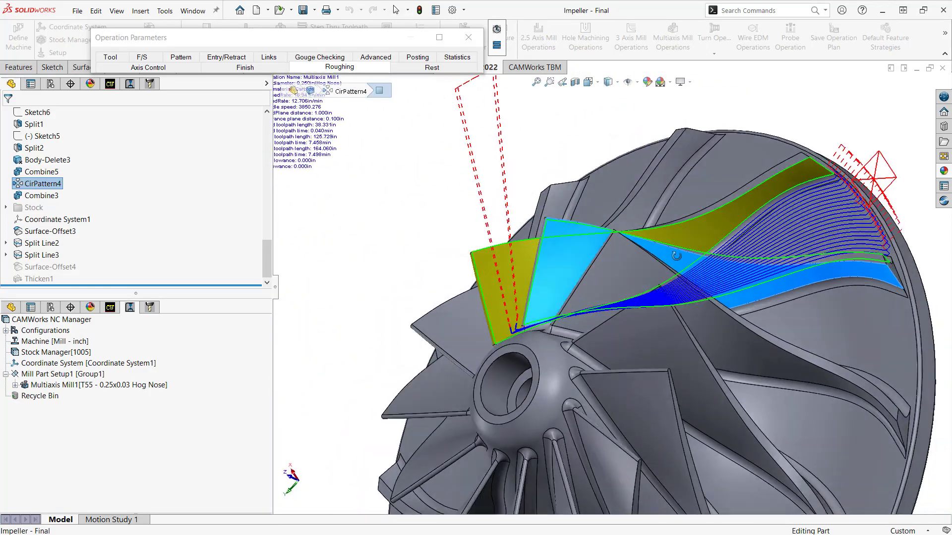
mouse_move(714, 268)
middle_mouse_down()
mouse_move(447, 207)
mouse_move(679, 328)
mouse_move(655, 320)
middle_mouse_up()
left_click(448, 206)
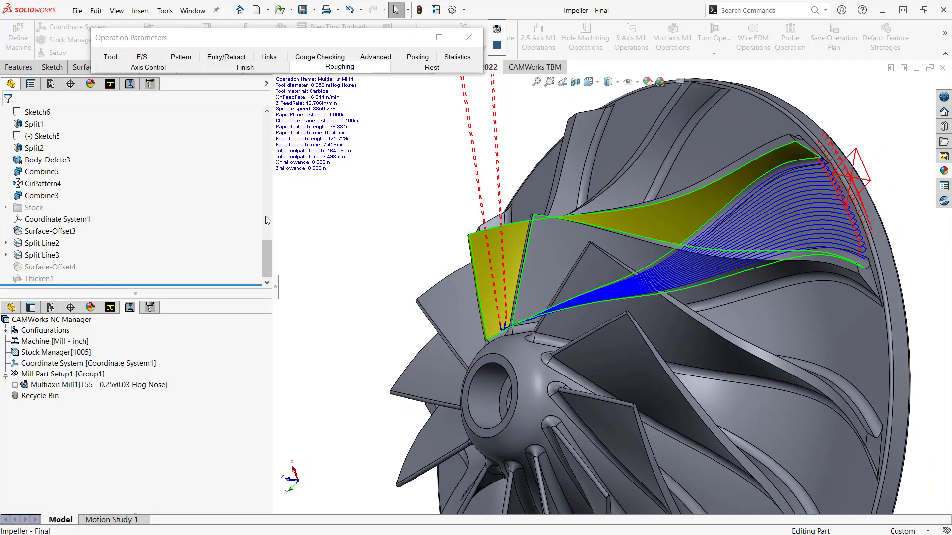
Enable 12 depth cuts spaced .25 apart from a start height of 0 in Area Roughing and confirm.
double_click(235, 39)
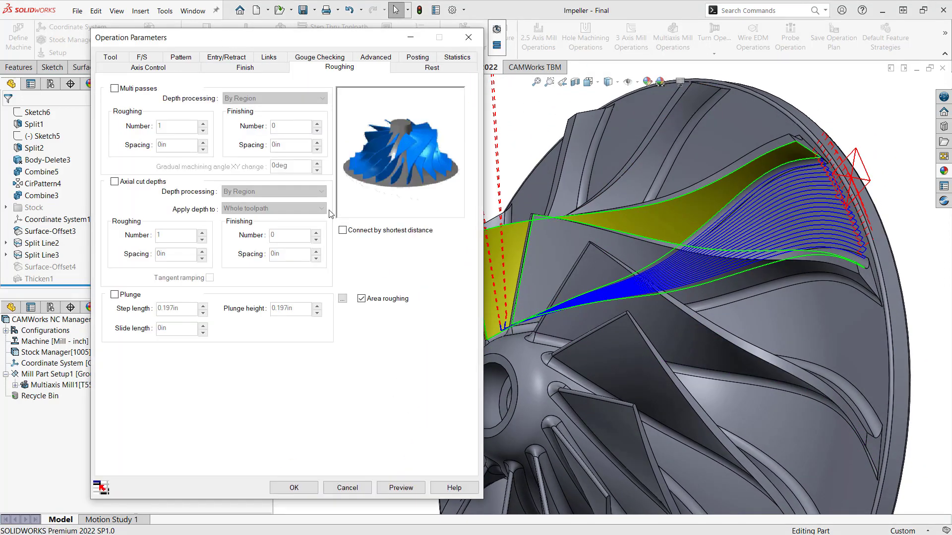
left_click(343, 299)
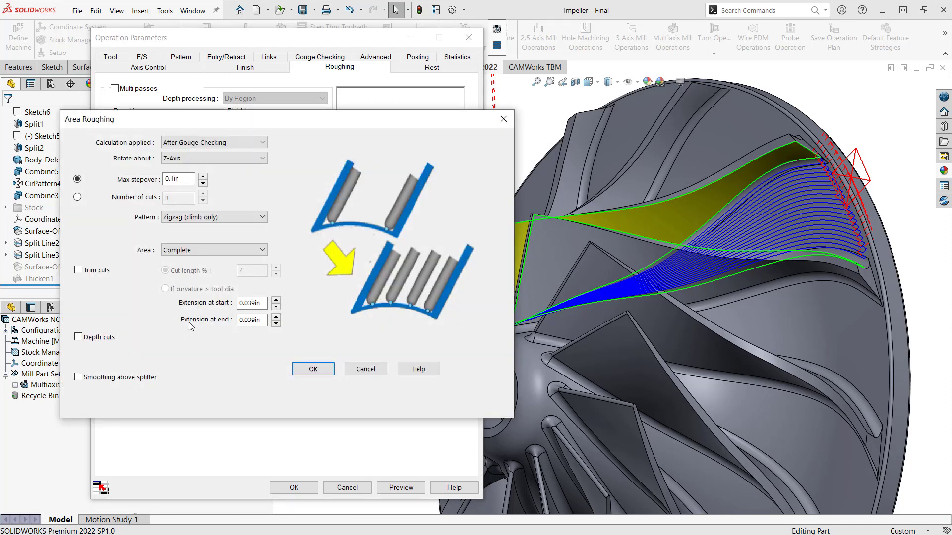
left_click(78, 338)
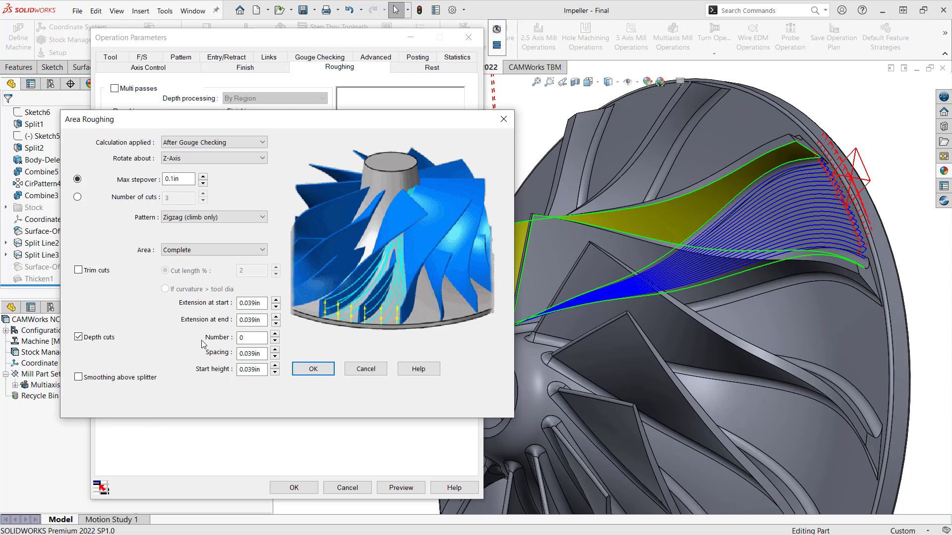
key("Tab")
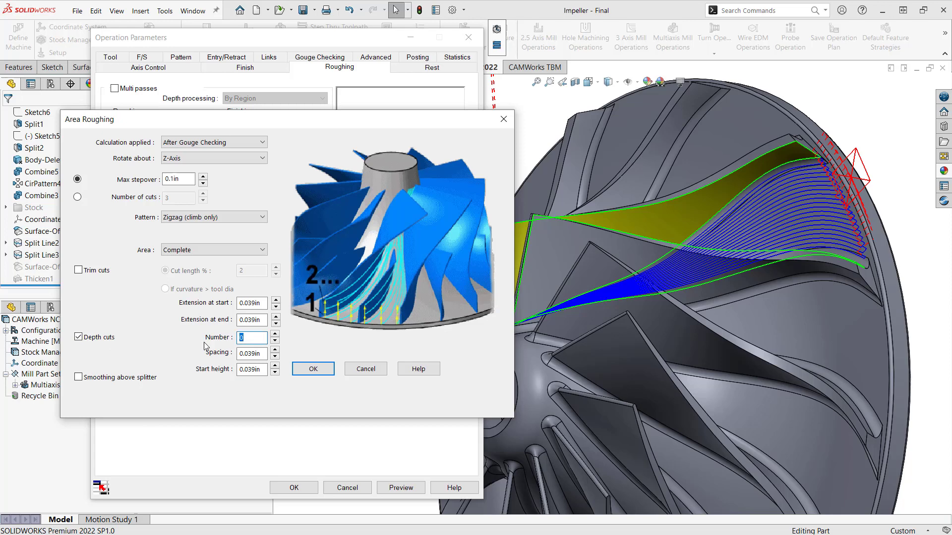
key("Tab")
left_click(262, 353)
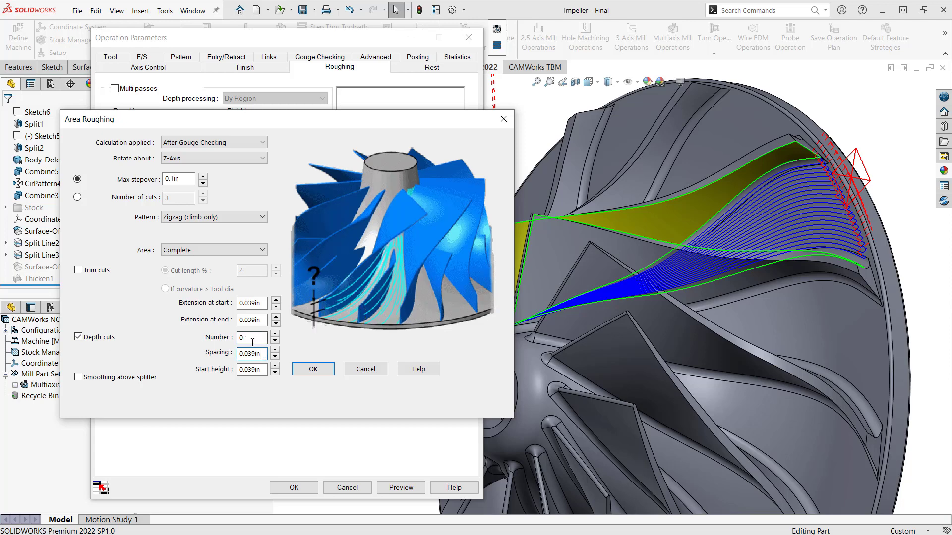
double_click(253, 340)
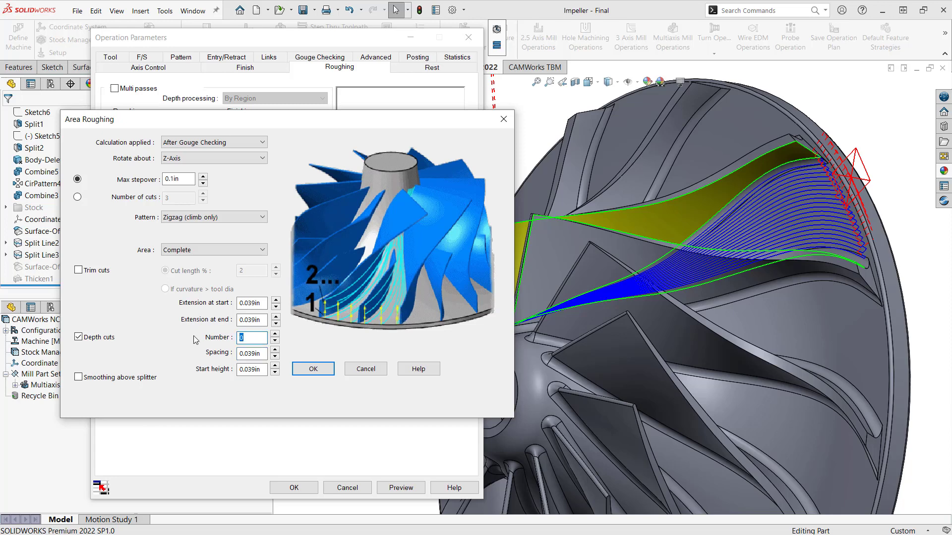
type("12")
key("Tab")
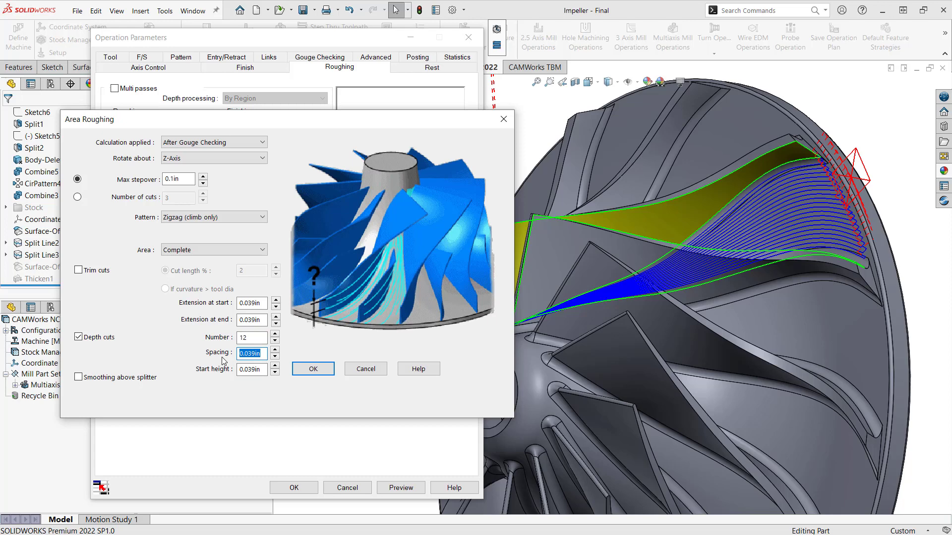
type(".25")
left_click(262, 370)
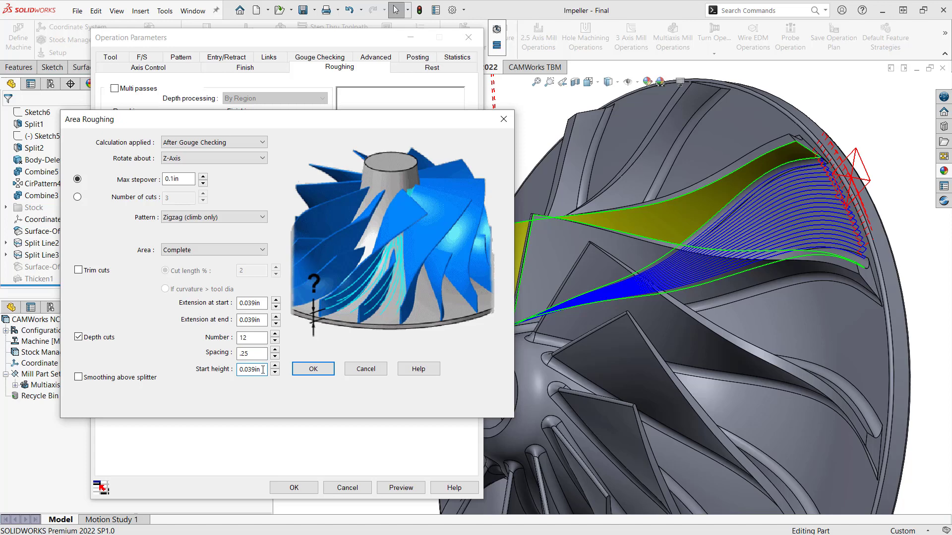
left_click_drag(262, 369, 212, 372)
type("0")
left_click(313, 369)
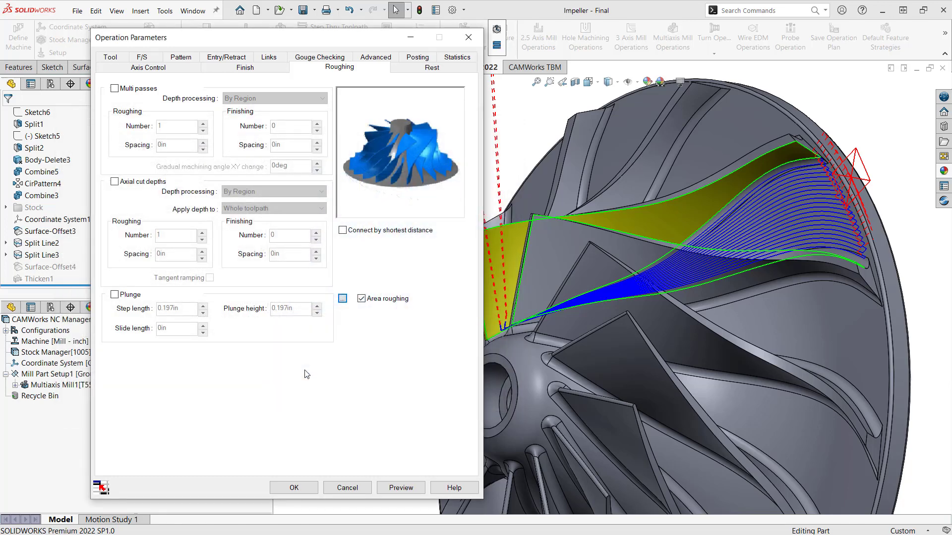
Preview the depth-cut roughing toolpath, inspect it, and restore the operation parameters.
left_click(405, 489)
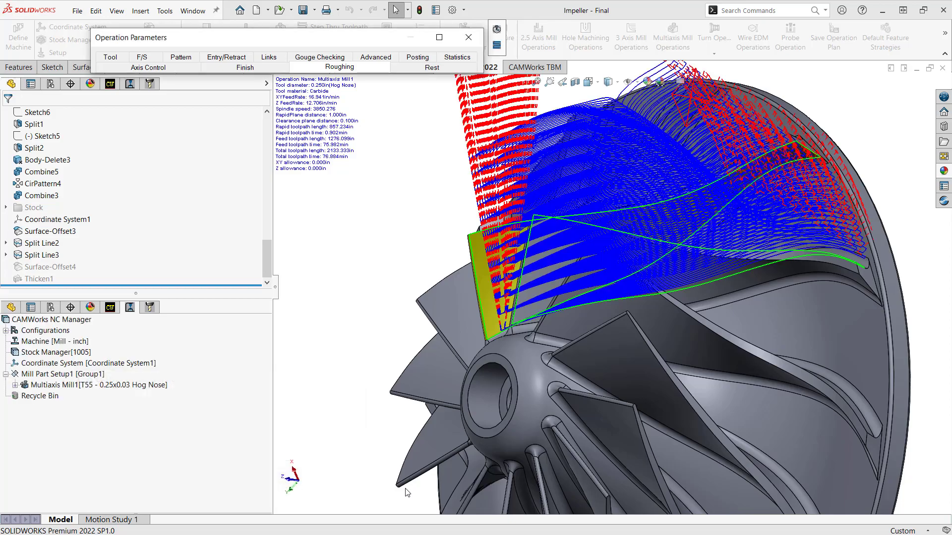
mouse_move(601, 307)
middle_mouse_down()
mouse_move(484, 372)
mouse_move(580, 312)
mouse_move(610, 256)
mouse_move(587, 283)
middle_mouse_up()
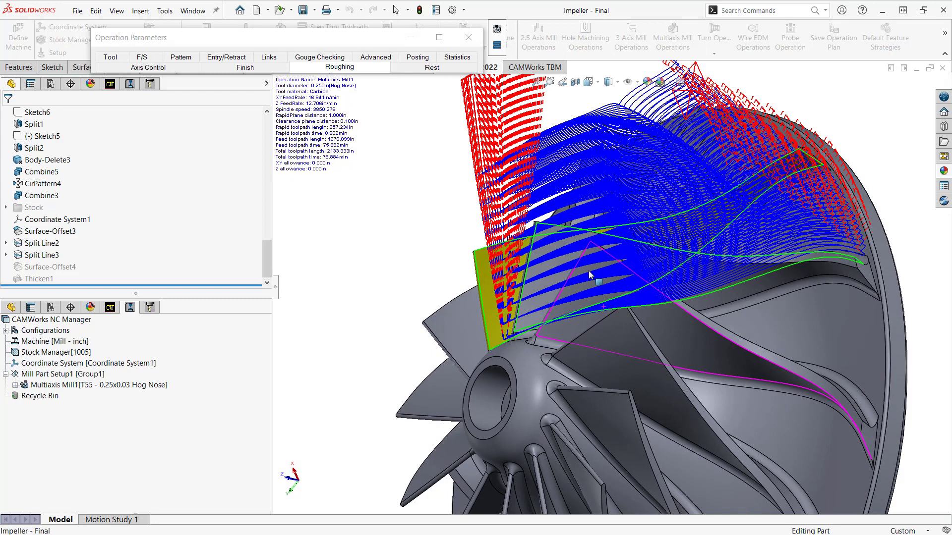
double_click(265, 43)
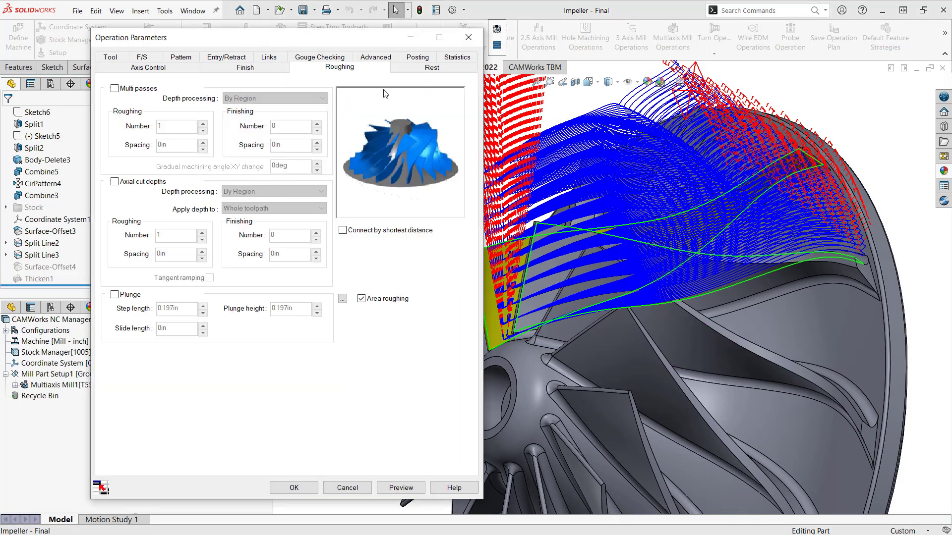
Set rest machining method to From WIP using the current operations, apply, and accept the regeneration warning.
left_click(433, 67)
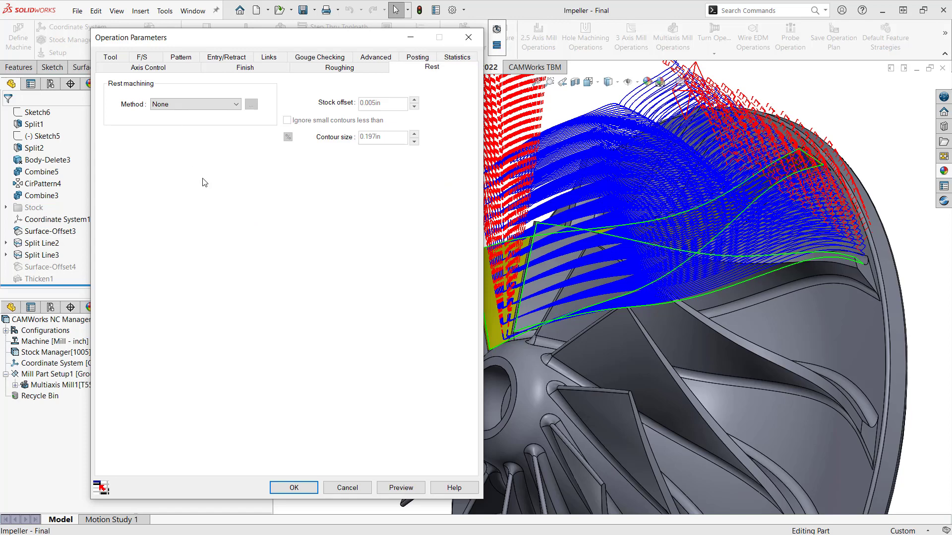
left_click(236, 104)
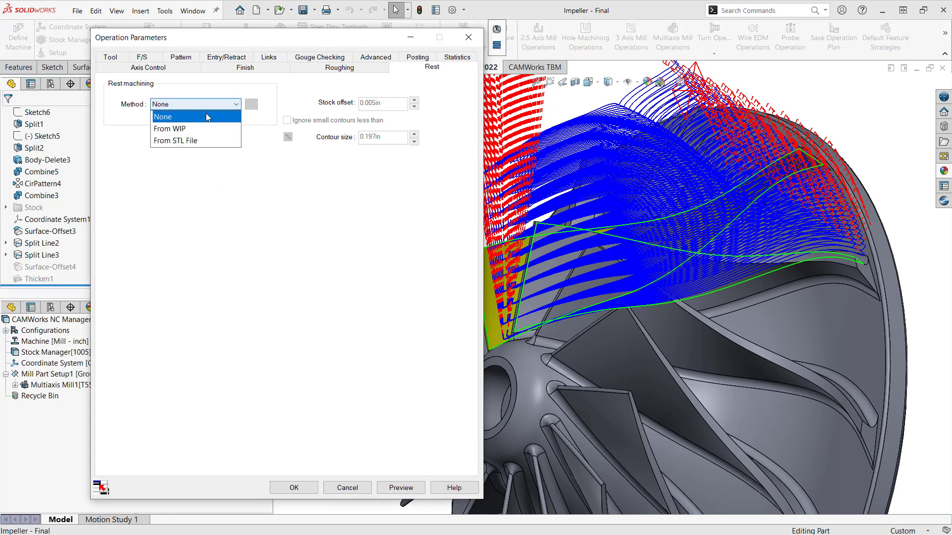
left_click(174, 129)
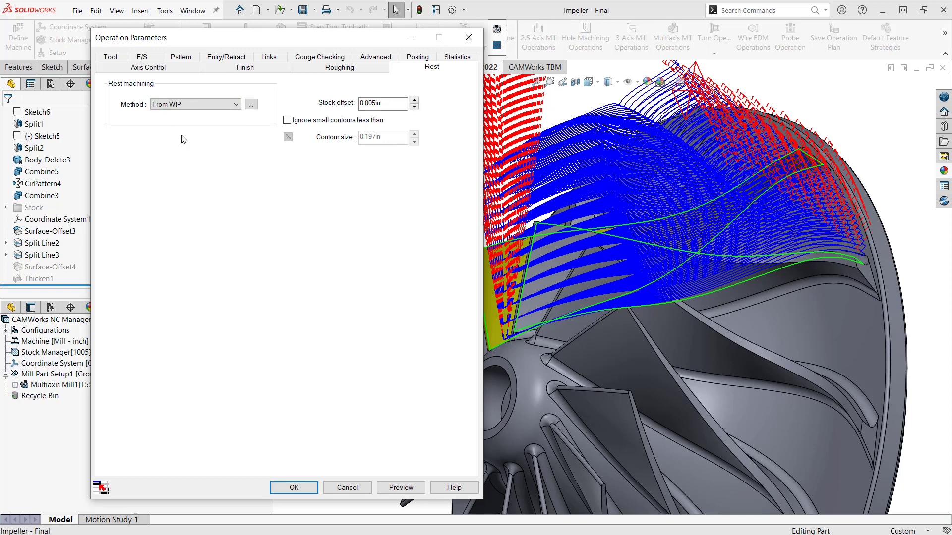
left_click(252, 104)
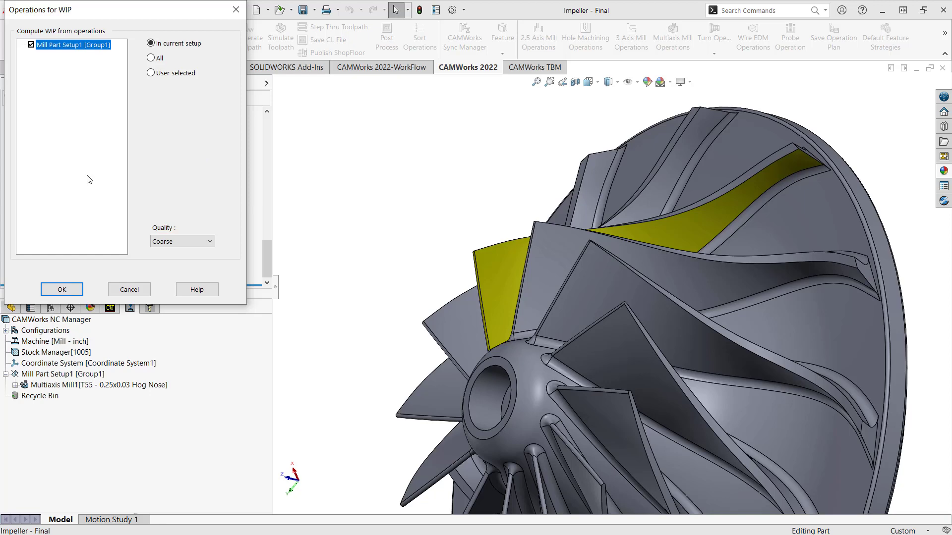
left_click(62, 289)
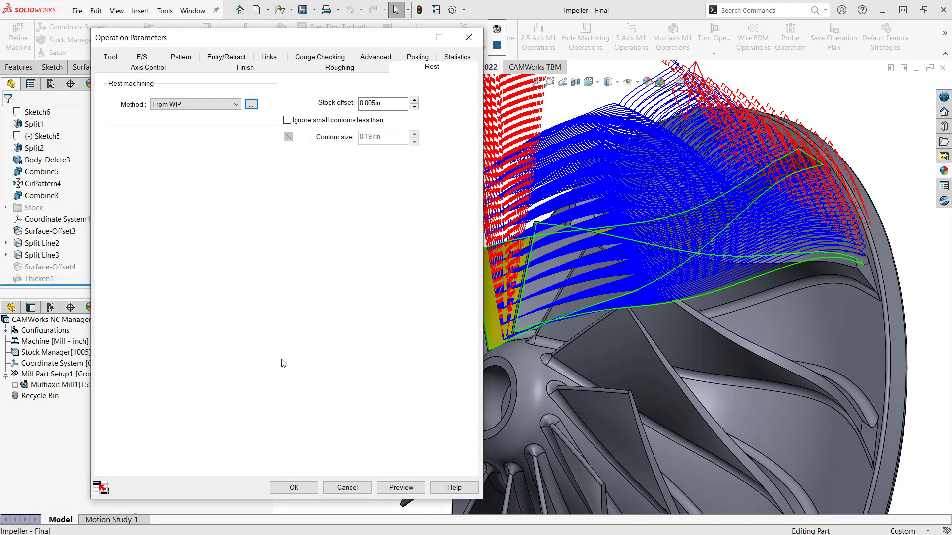
left_click(302, 492)
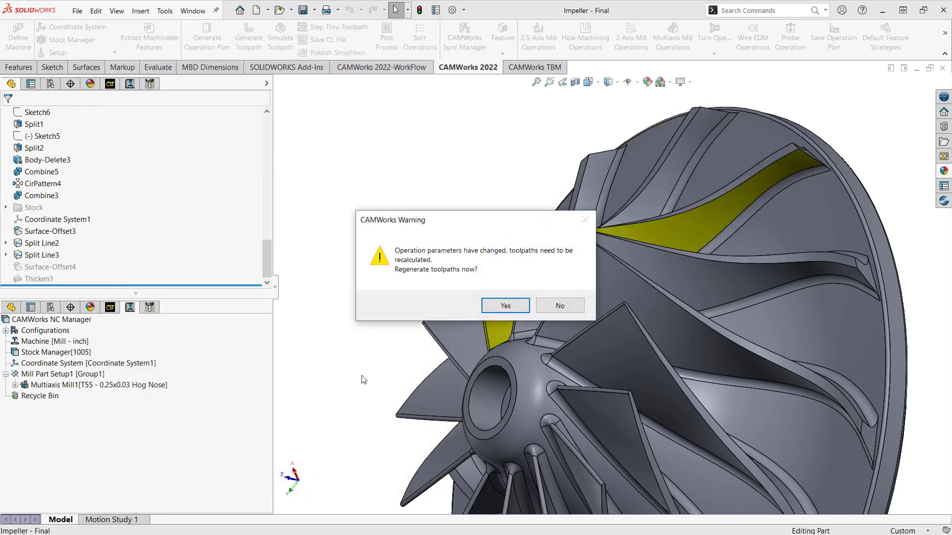
left_click(558, 305)
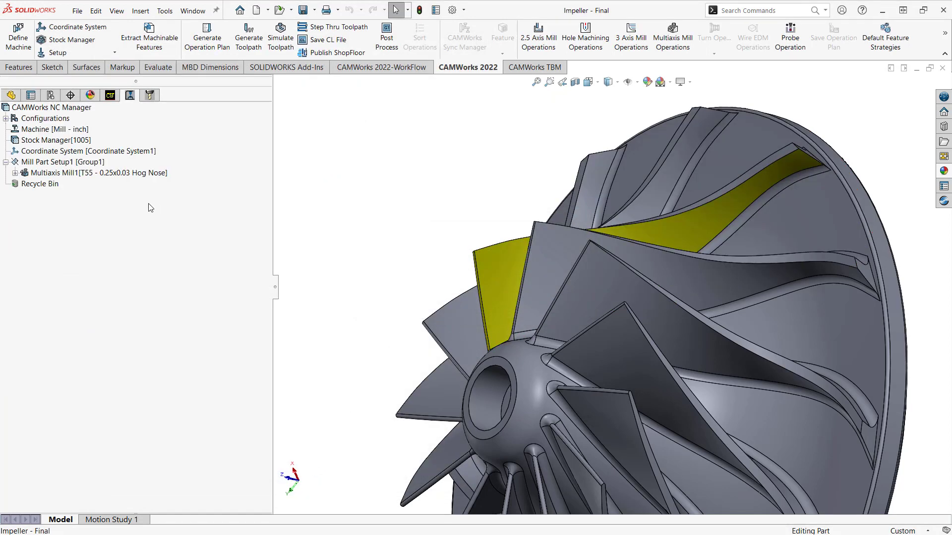
Show the stock around the impeller and select the Multiaxis Mill1 operation.
left_click(47, 140)
mouse_move(454, 202)
middle_mouse_down()
mouse_move(427, 177)
mouse_move(457, 209)
mouse_move(460, 201)
middle_mouse_up()
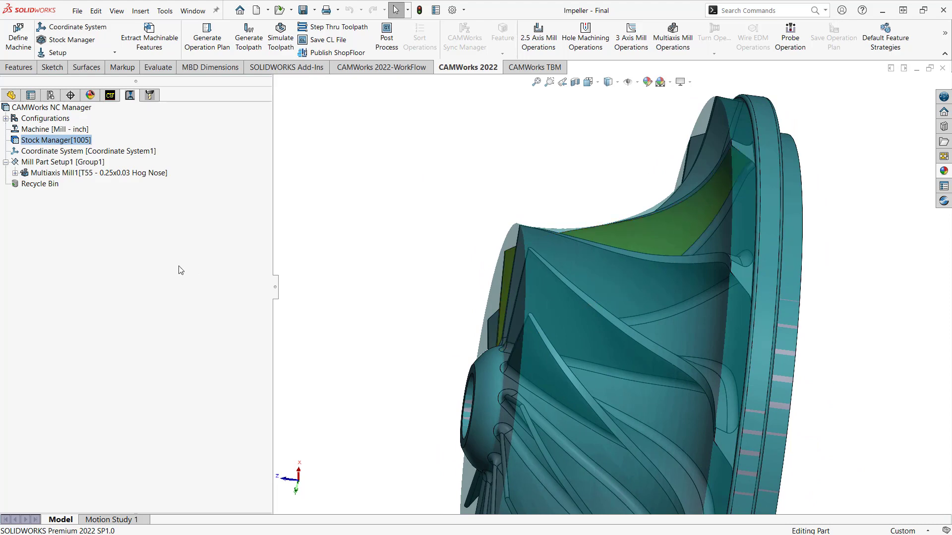
left_click(111, 173)
Regenerate the Multiaxis Mill1 toolpath (total length 1151.515in) and inspect it from several angles.
right_click(112, 173)
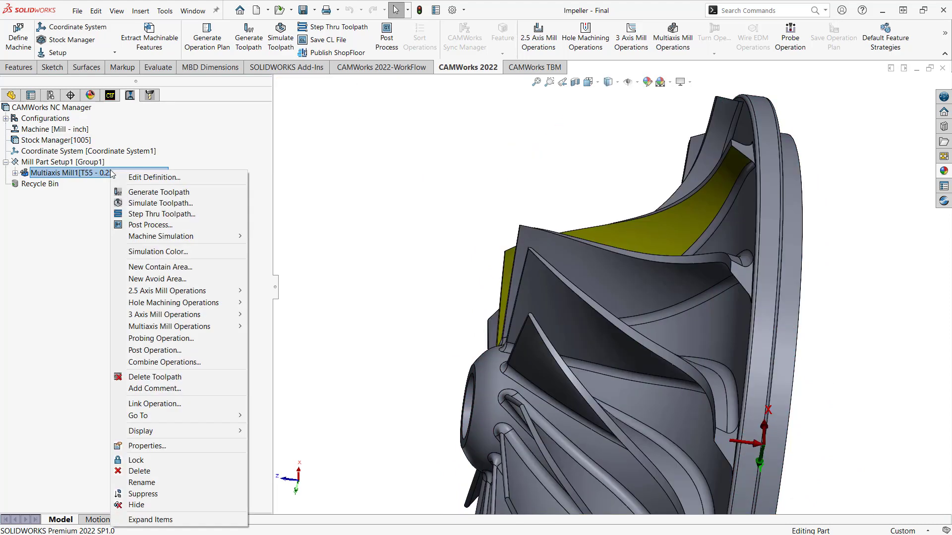
left_click(158, 191)
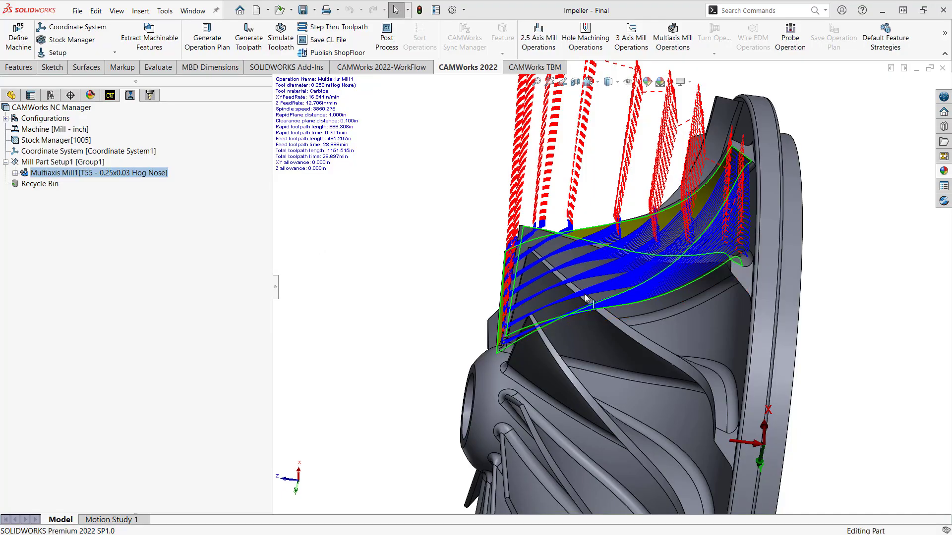
mouse_move(565, 268)
middle_mouse_down()
mouse_move(667, 292)
mouse_move(584, 220)
mouse_move(703, 161)
middle_mouse_up()
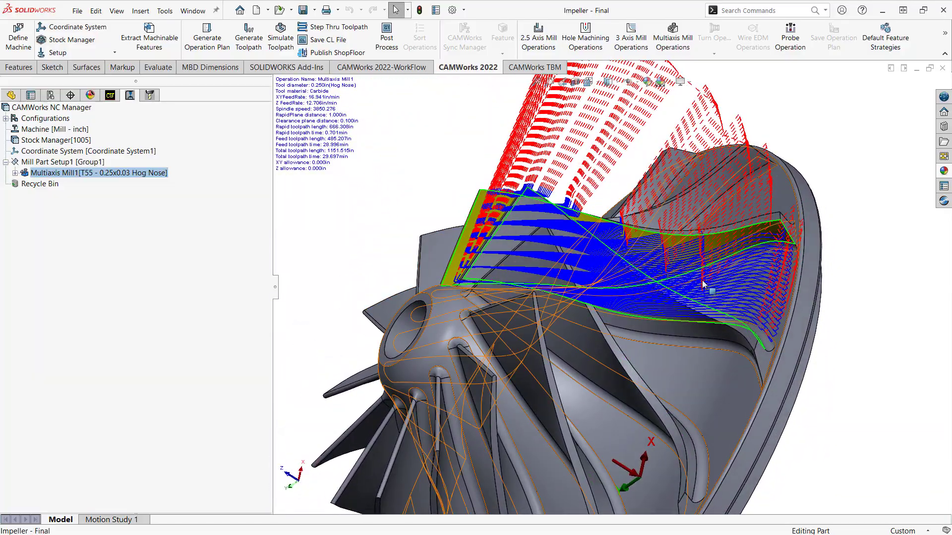
mouse_move(702, 160)
middle_mouse_down()
mouse_move(685, 223)
mouse_move(681, 82)
mouse_move(662, 83)
mouse_move(702, 305)
middle_mouse_up()
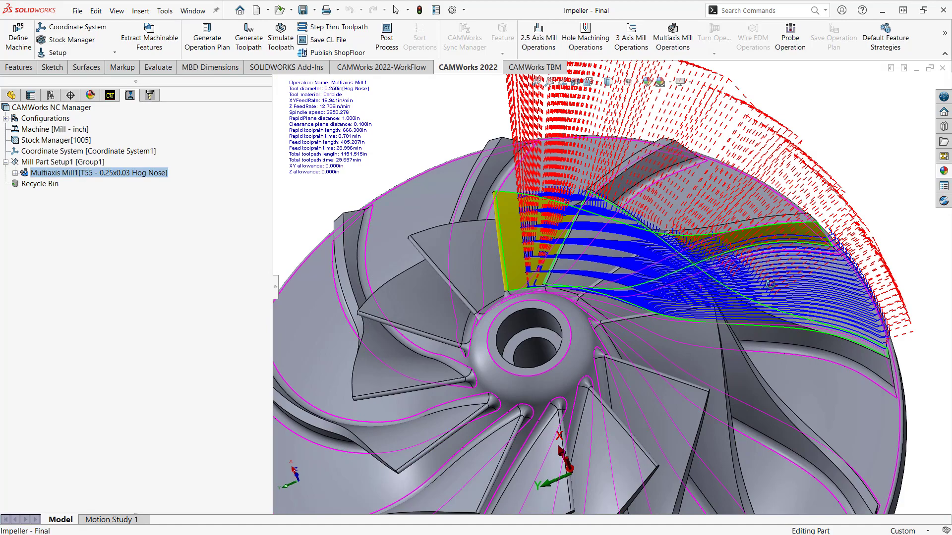
key("f")
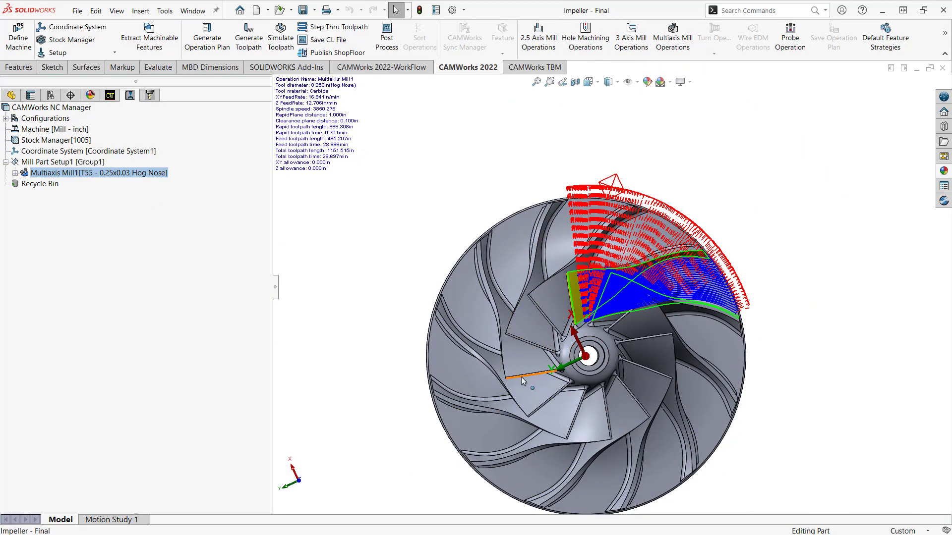
scroll(562, 320, "down", 4)
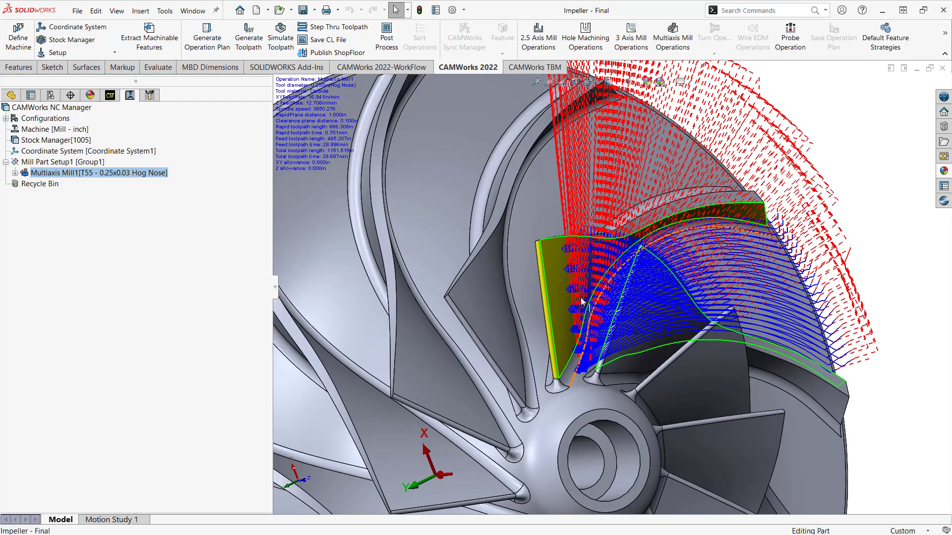
scroll(572, 349, "down", 3)
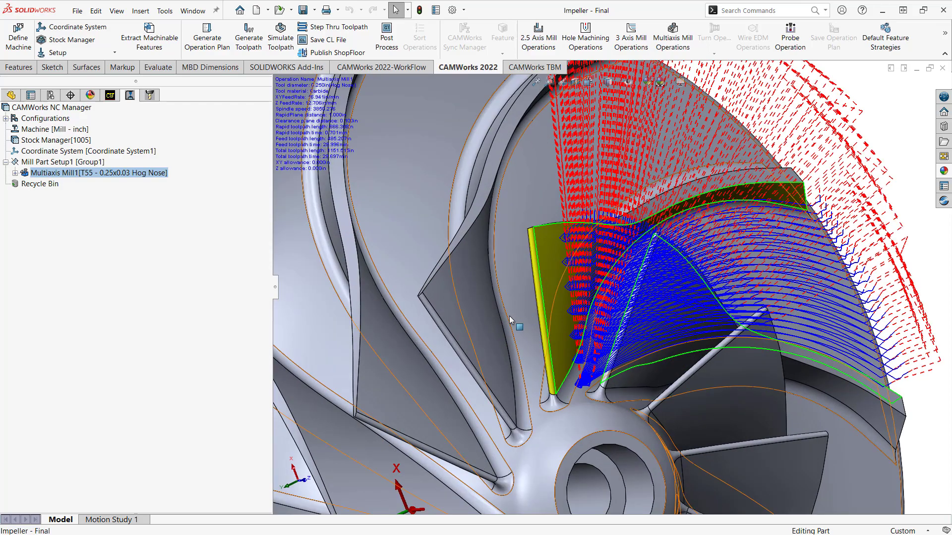
left_click(69, 173)
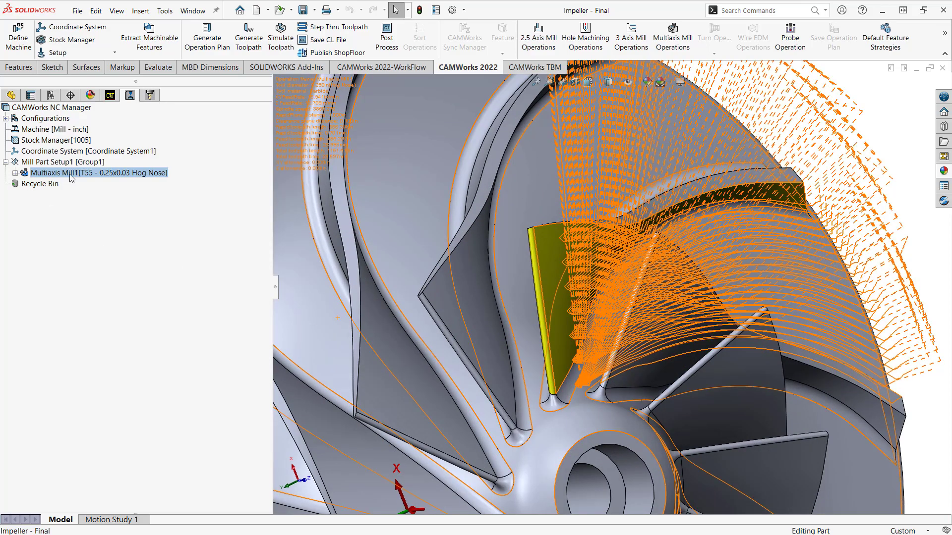
Enable Rotate toolpath about Z with 12 steps at 30 degrees and start a preview.
double_click(71, 173)
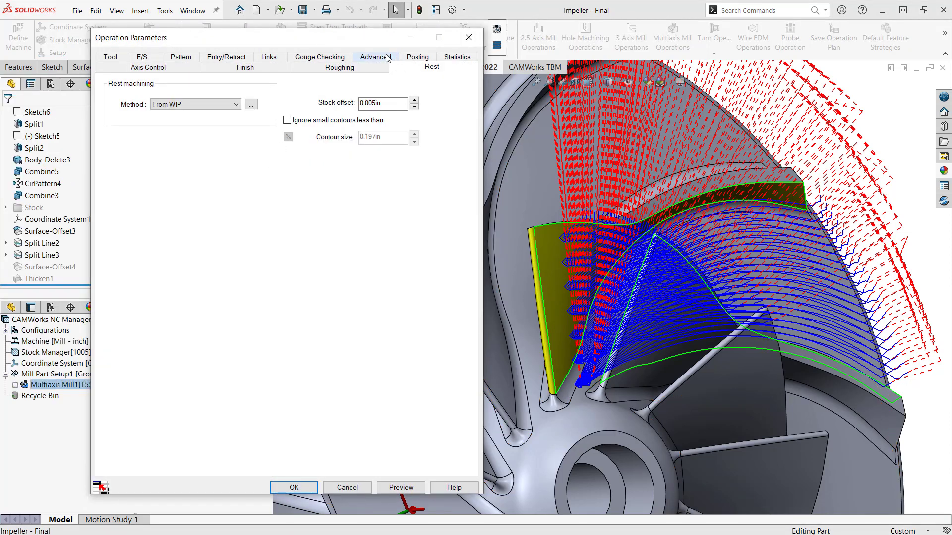
left_click(376, 57)
left_click(137, 98)
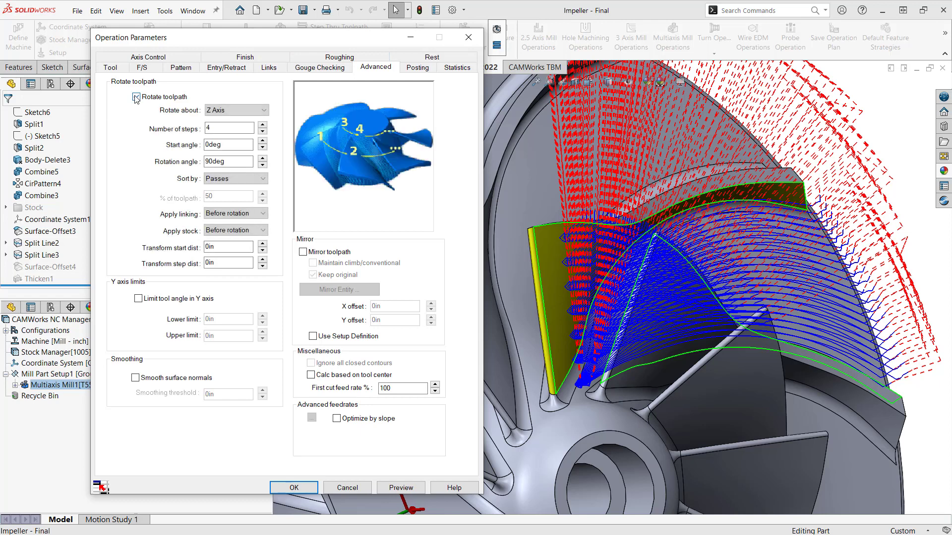
double_click(228, 128)
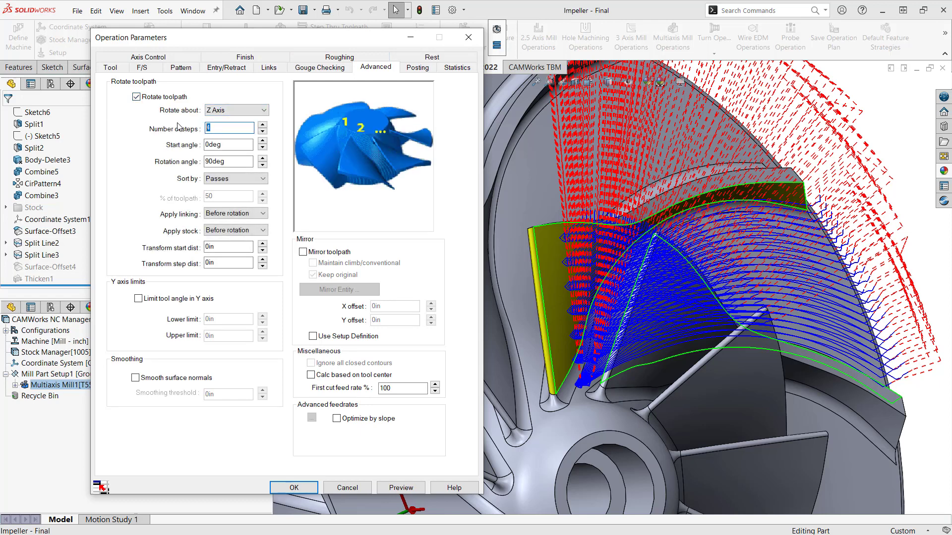
type("12")
double_click(227, 161)
type("30")
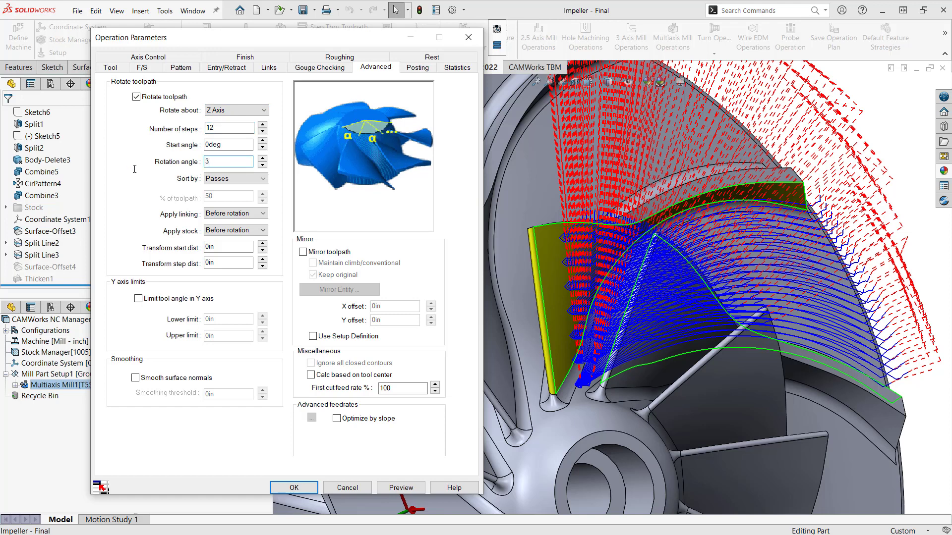
left_click(402, 487)
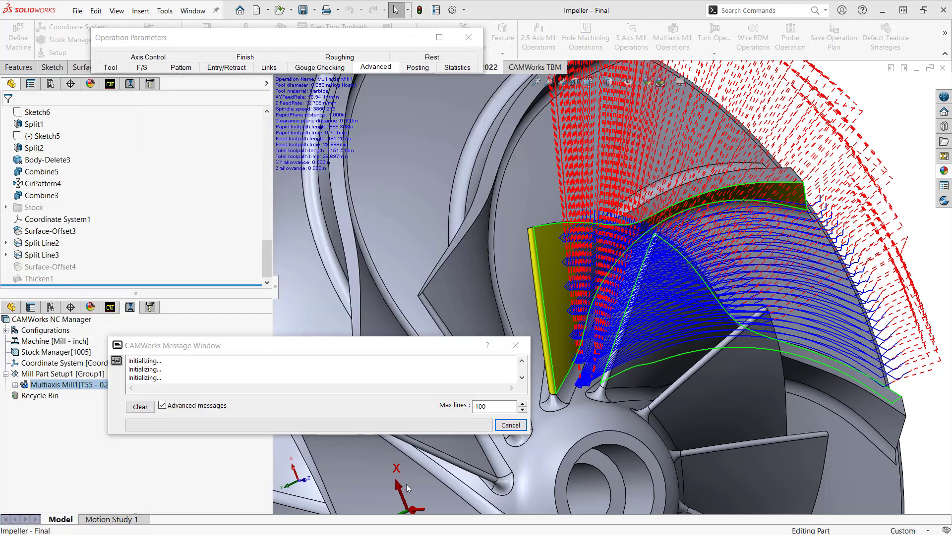